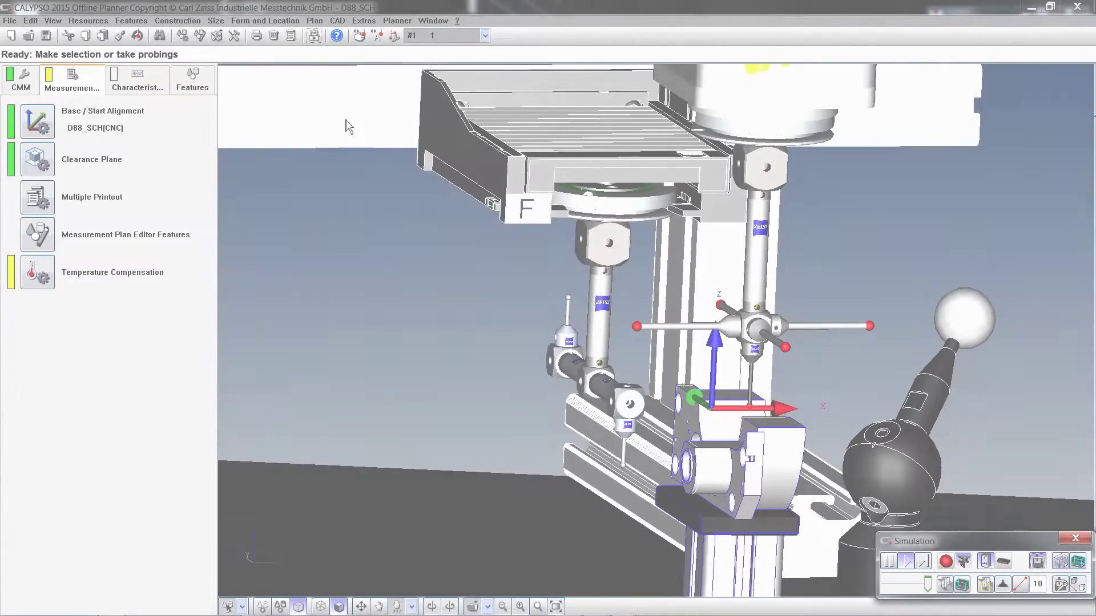
Launch the CNC measurement with Drawingindex 22 and Processingmachine ZEISS entered as input parameters.
click(314, 36)
click(292, 292)
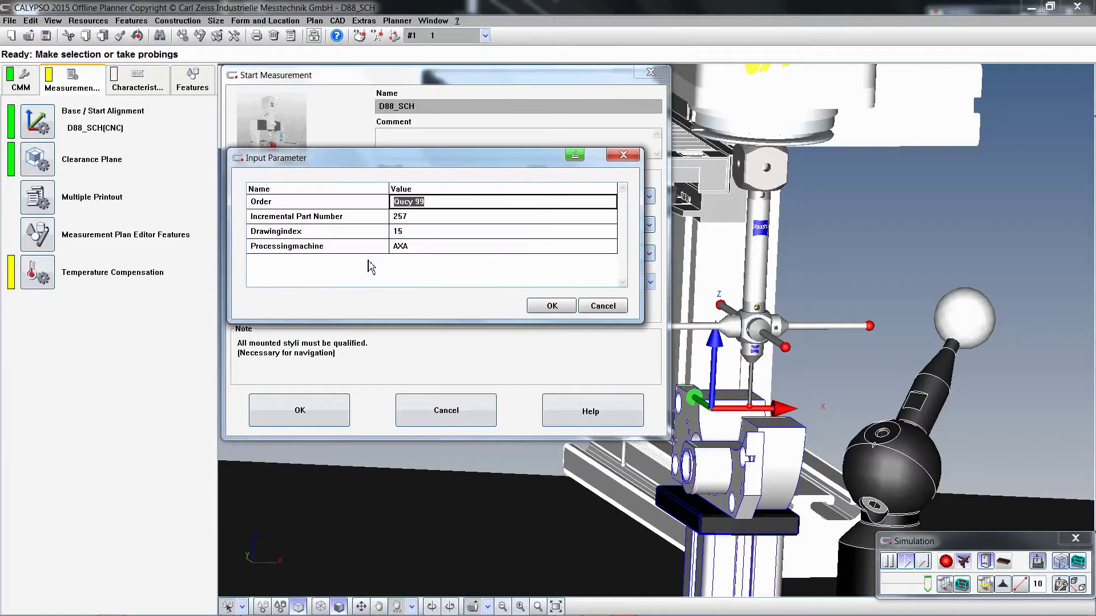
click(416, 231)
text(22)
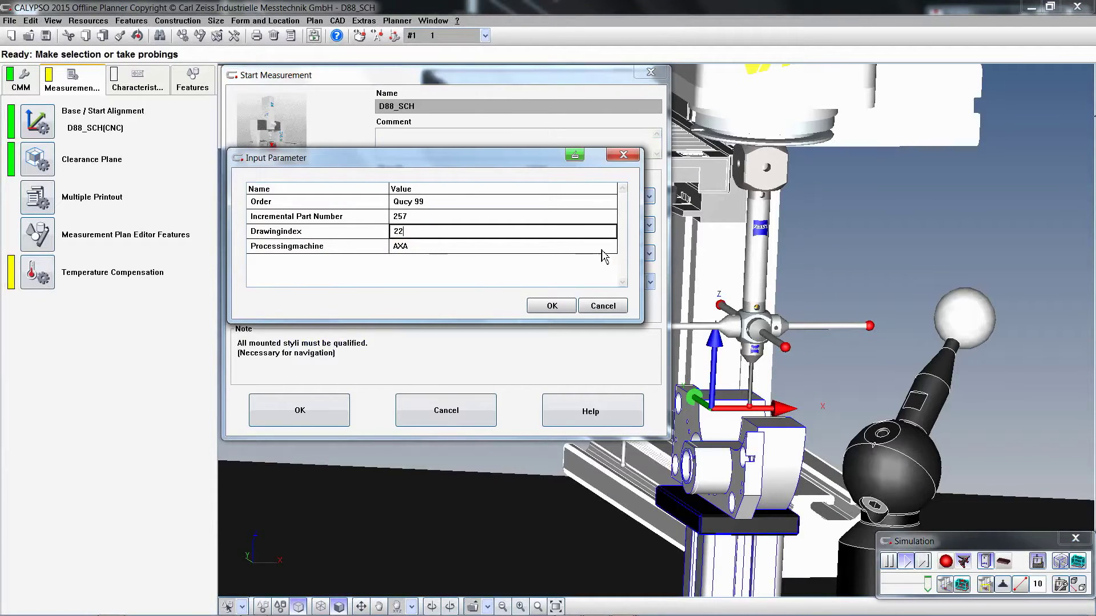
click(606, 247)
click(610, 246)
click(427, 303)
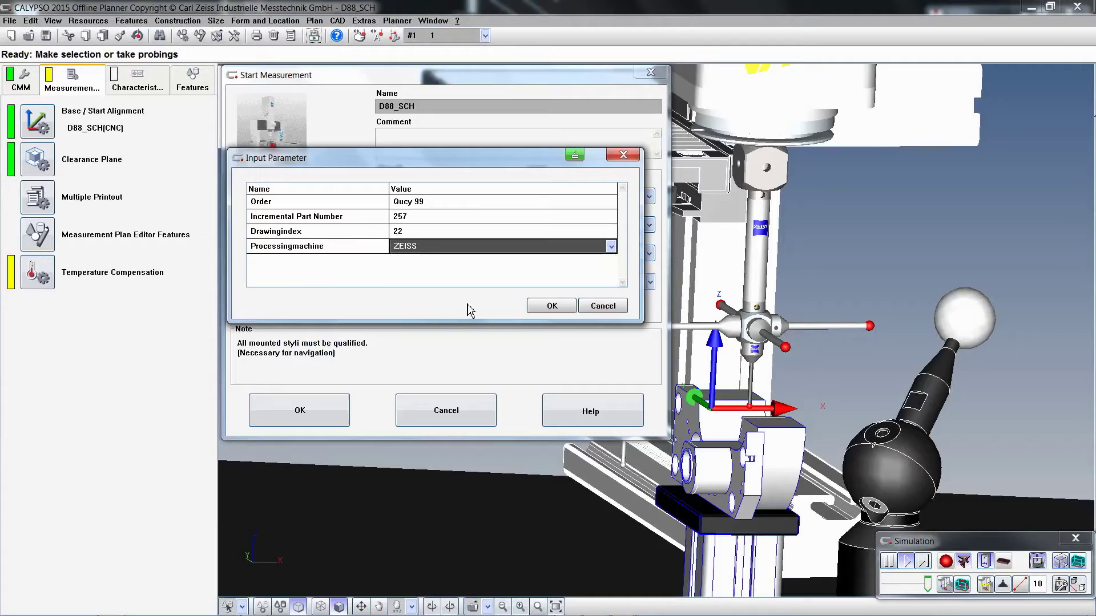
click(551, 306)
click(299, 410)
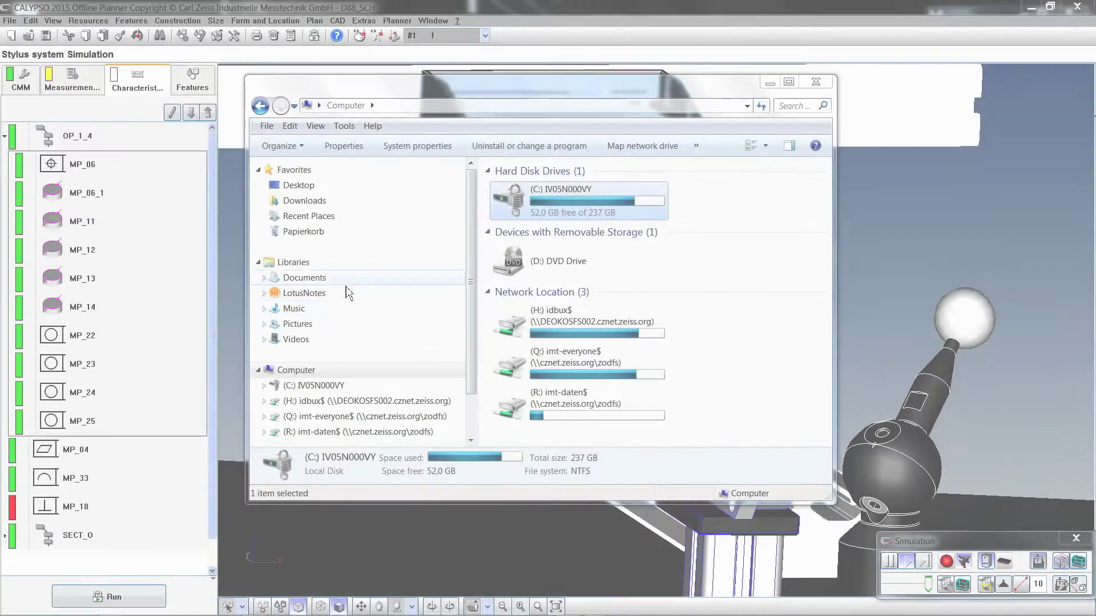
Browse to the Documents\Zeiss\CALYPSO\protocol\protform folder.
click(344, 280)
double_click(507, 349)
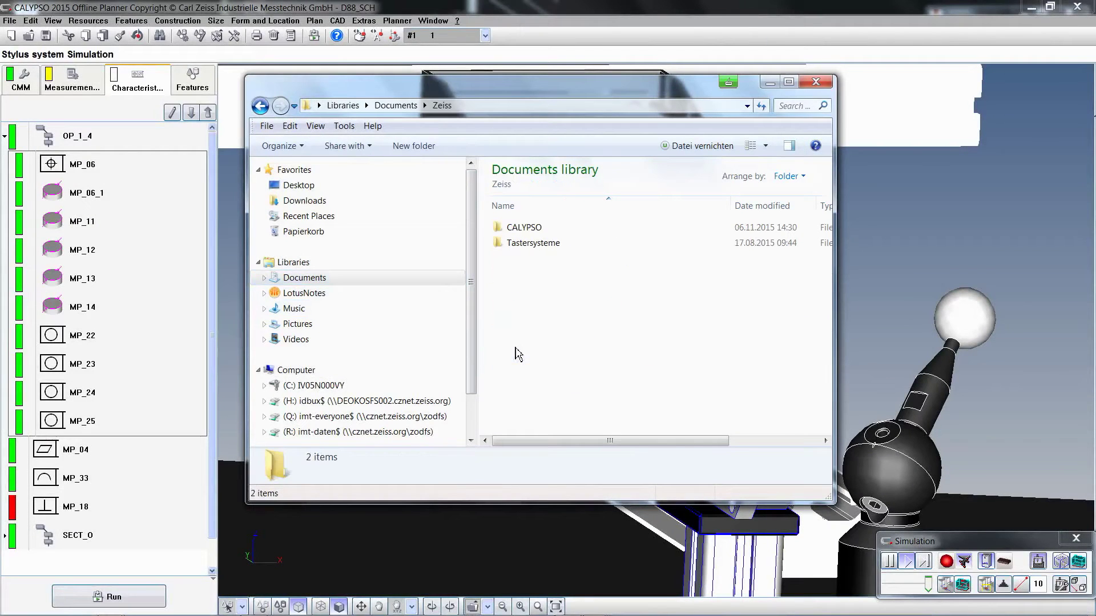
double_click(531, 227)
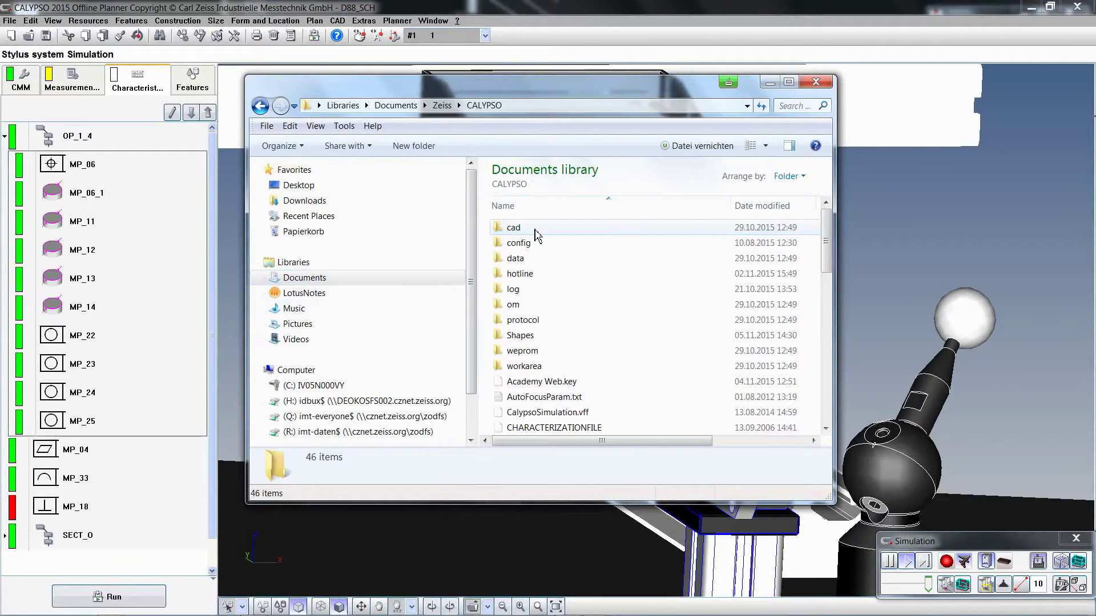
double_click(530, 318)
double_click(529, 290)
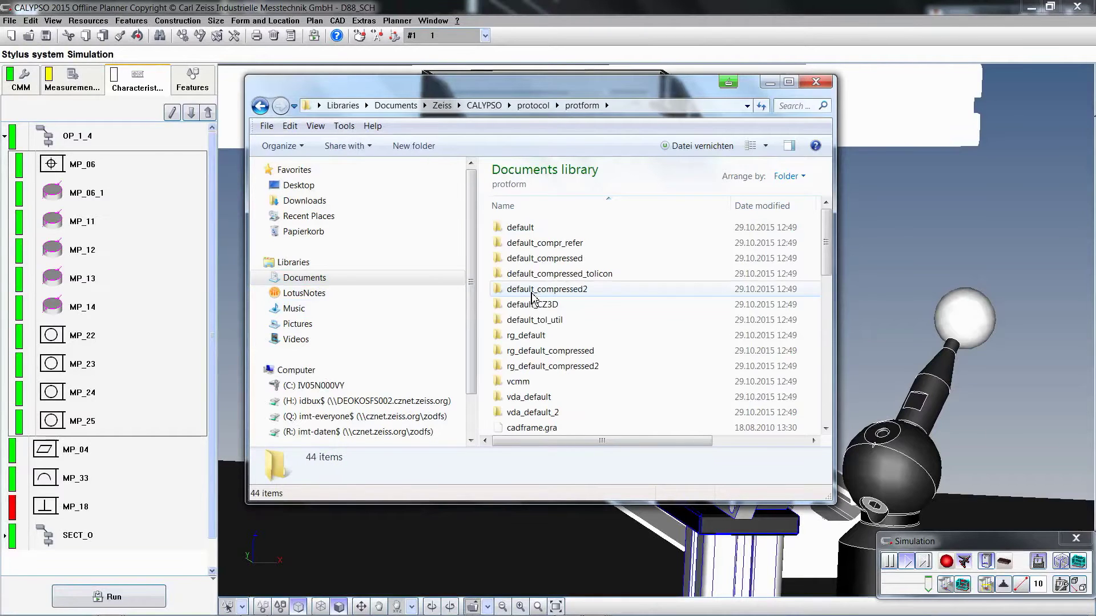
drag(825, 274, 820, 420)
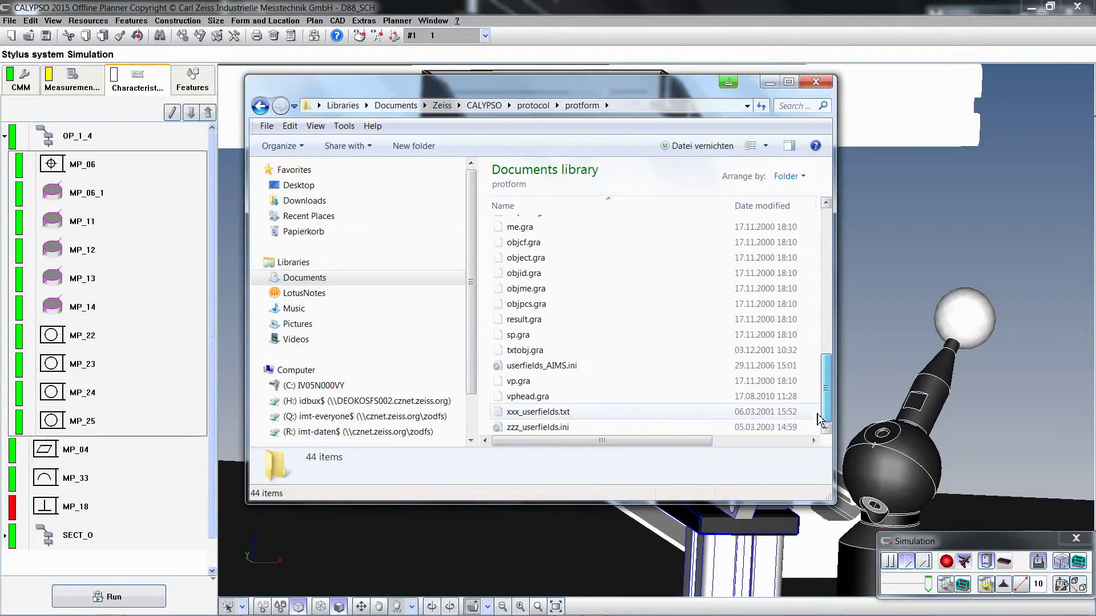
Copy zzz_userfields.ini and paste a duplicate into the same folder.
click(575, 428)
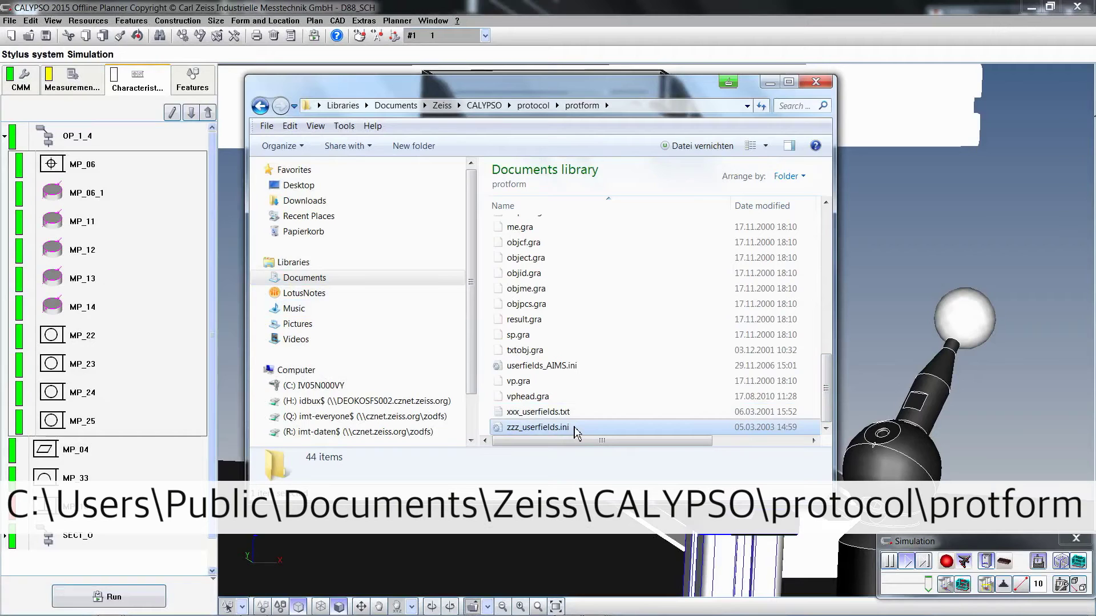
right_click(575, 429)
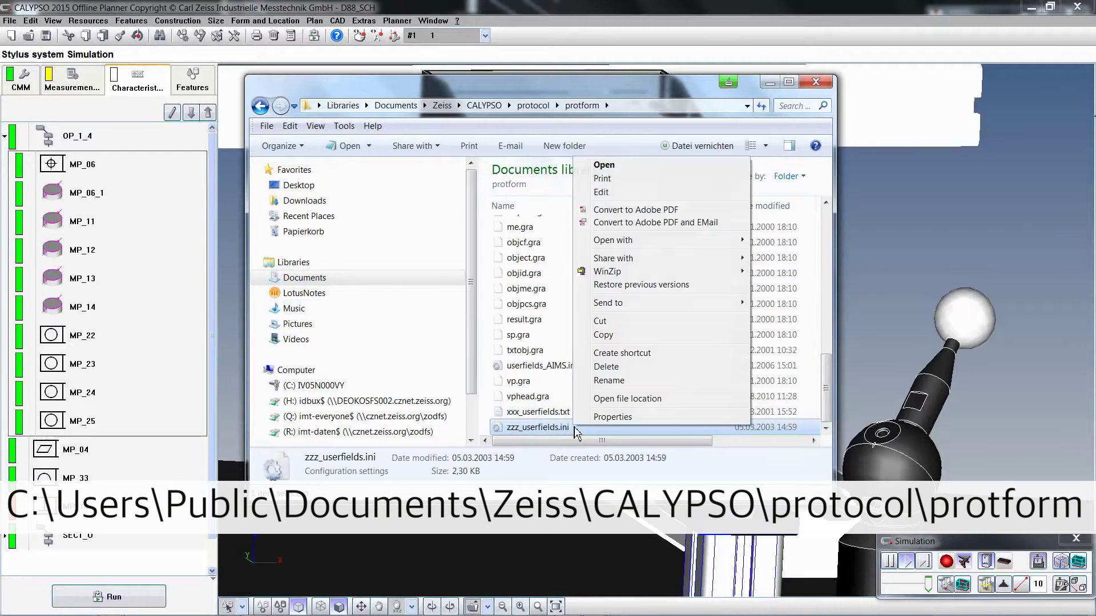
click(626, 335)
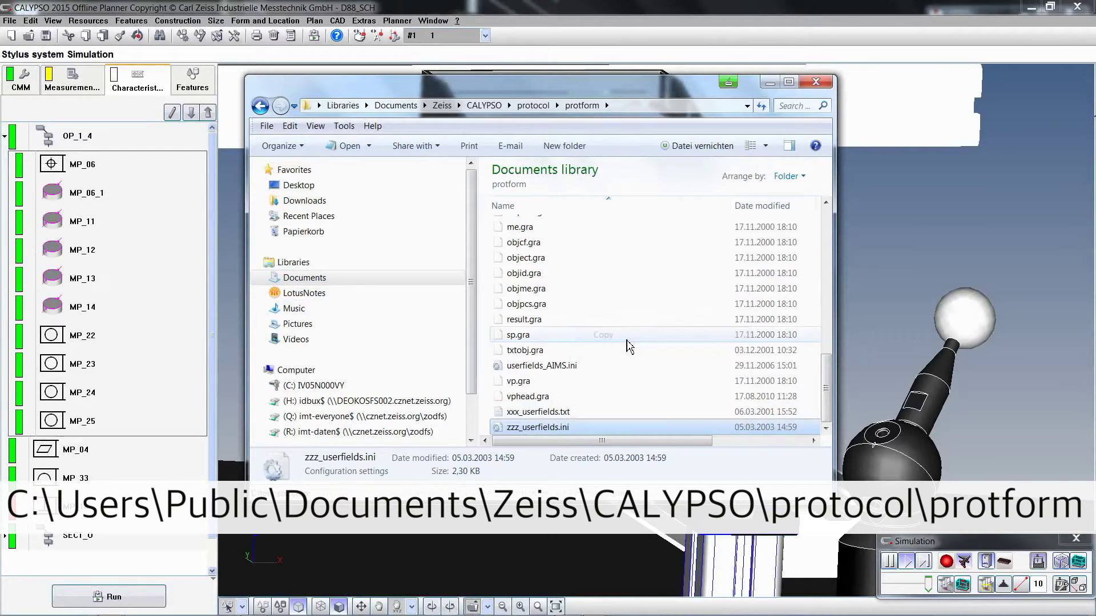
right_click(627, 340)
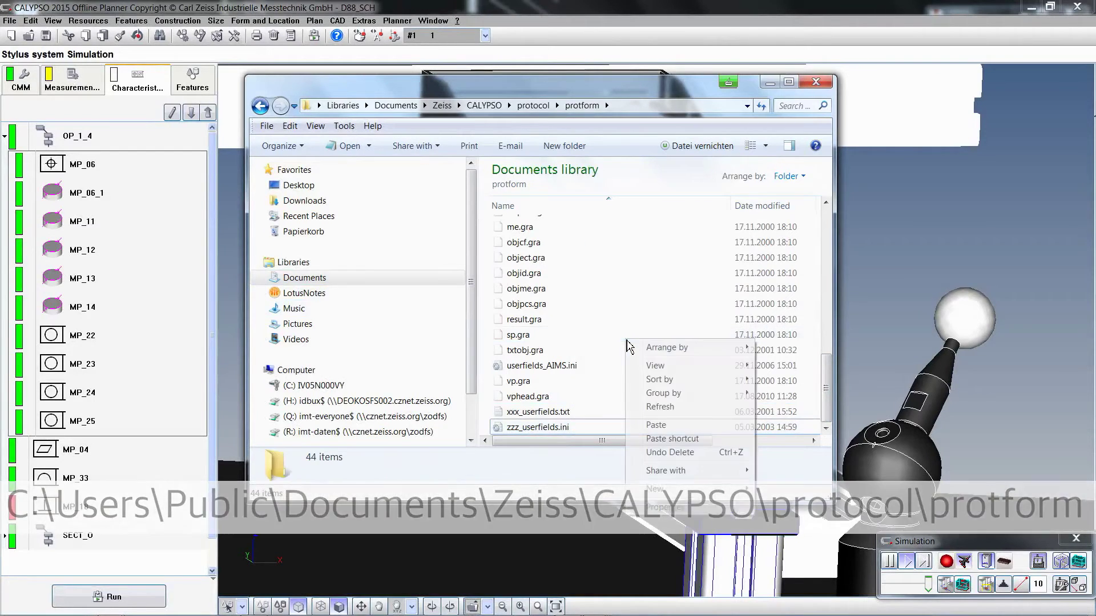
click(654, 426)
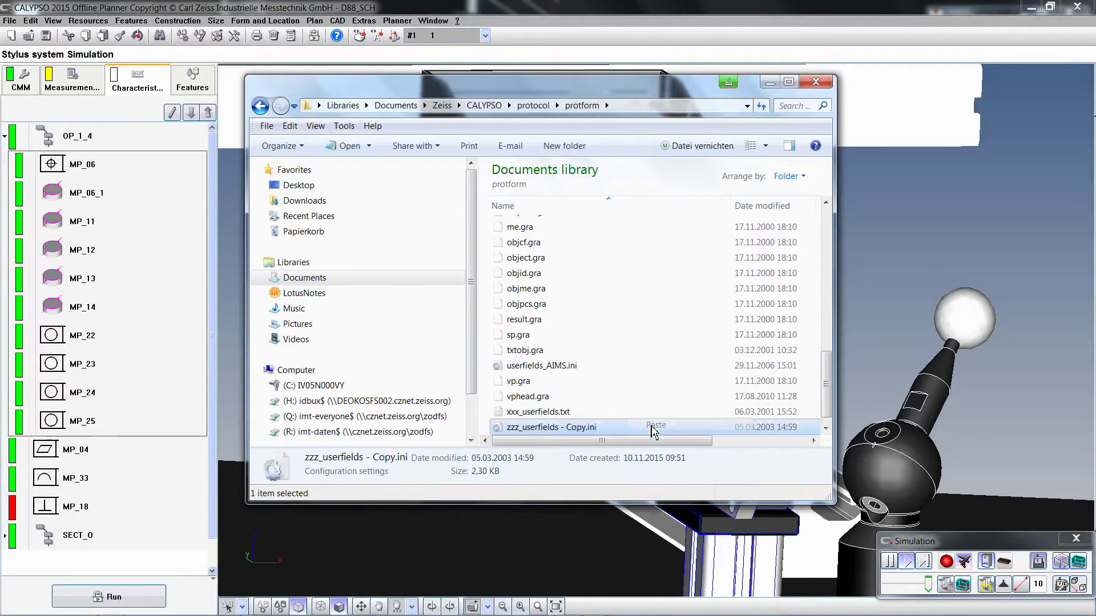
Rename the duplicate to userfields.ini, then open zzz_userfields.ini in Notepad.
right_click(565, 427)
click(599, 381)
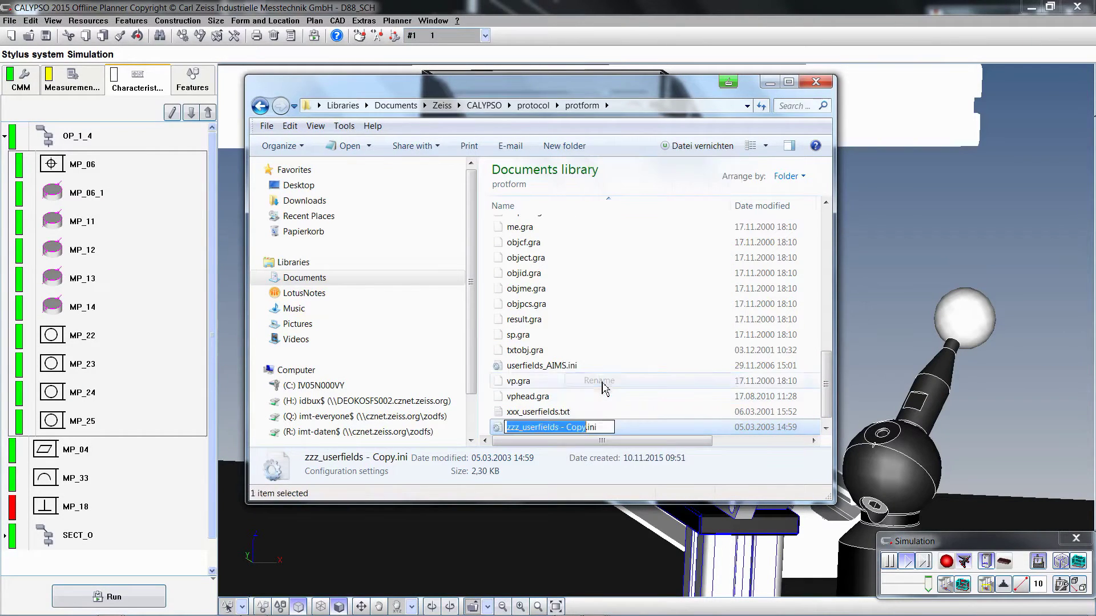
click(582, 427)
key(BackSpace)
key(BackSpace)
key(BackSpace)
key(BackSpace)
key(BackSpace)
key(BackSpace)
key(BackSpace)
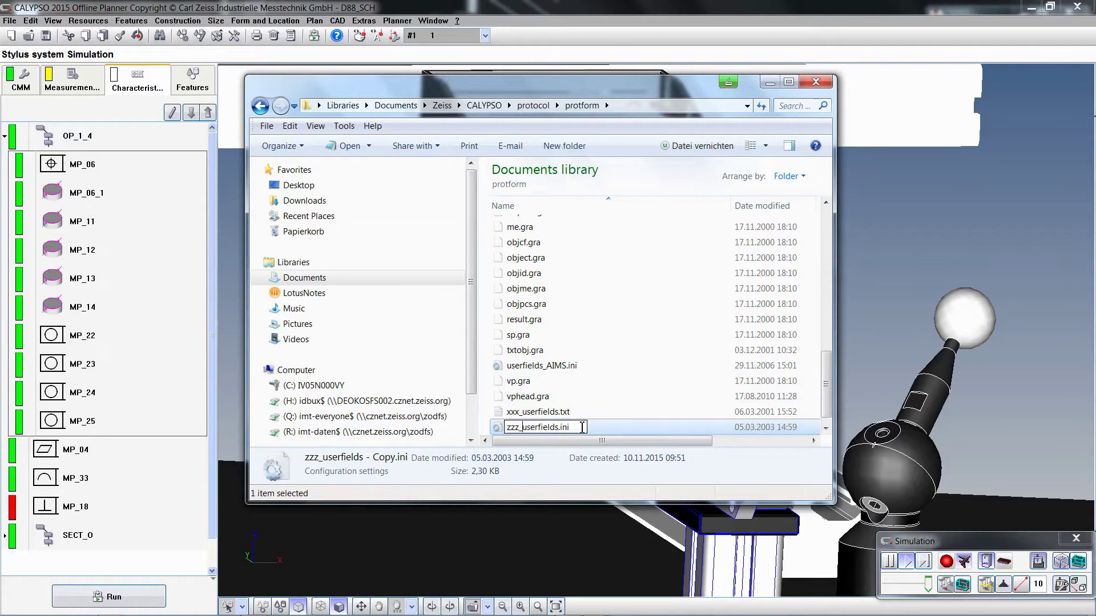
key(Home)
key(Delete)
key(Delete)
key(Delete)
key(Delete)
key(Return)
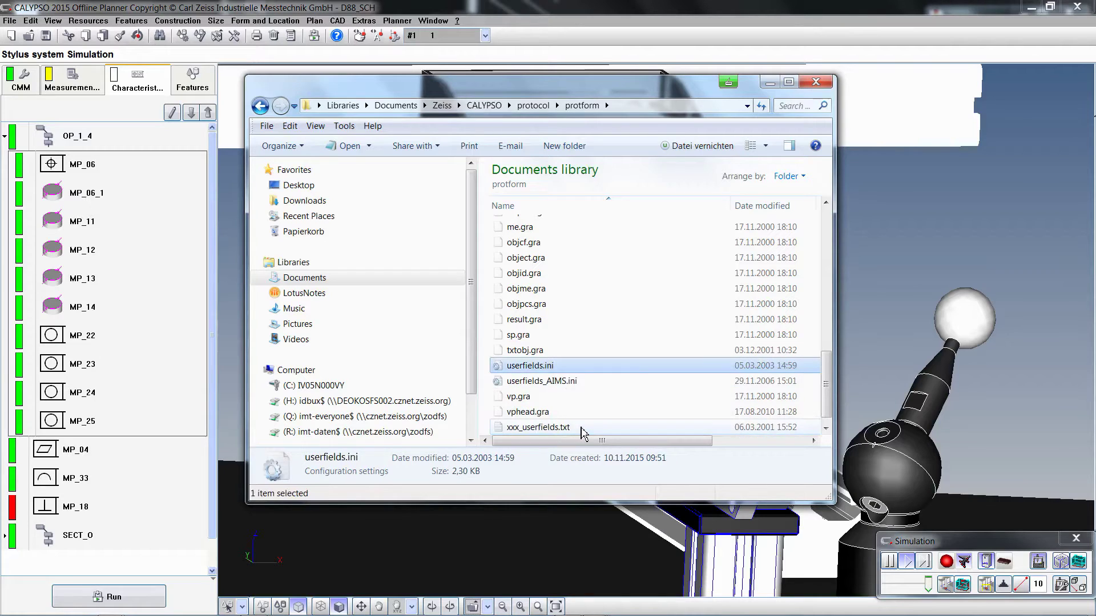
scroll(827, 415, down, 1)
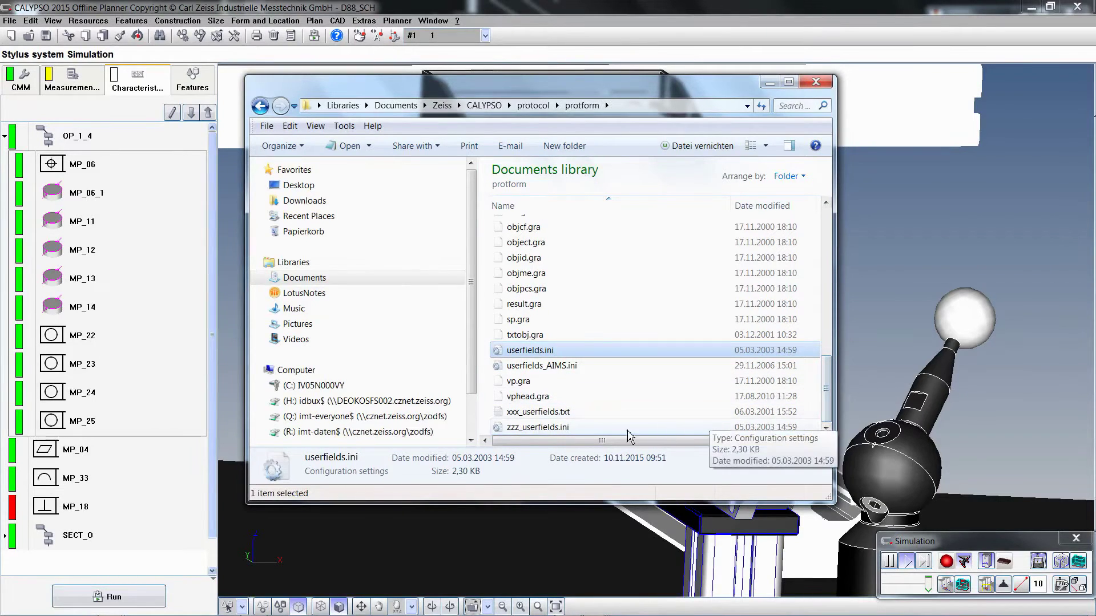
double_click(600, 436)
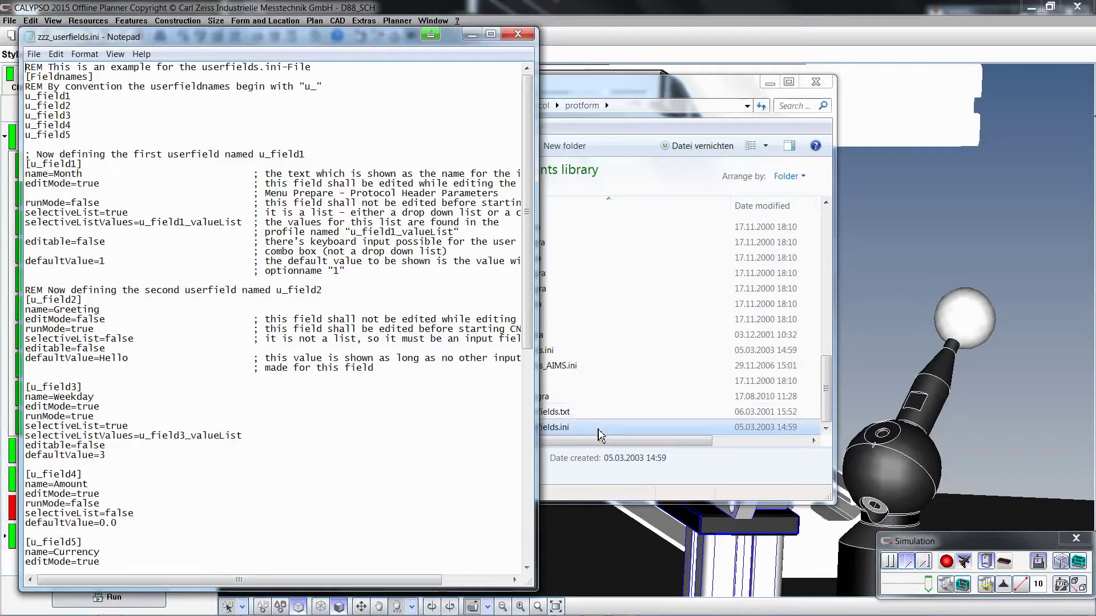
Open userfields.ini in a second Notepad window placed on the right beside zzz_userfields.ini.
click(586, 87)
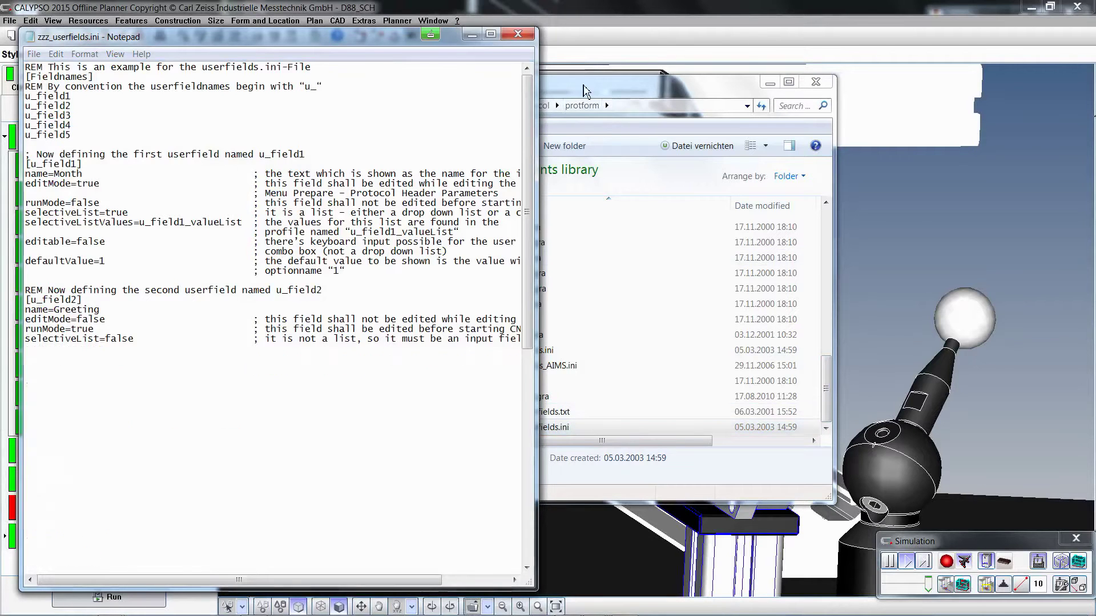
double_click(530, 350)
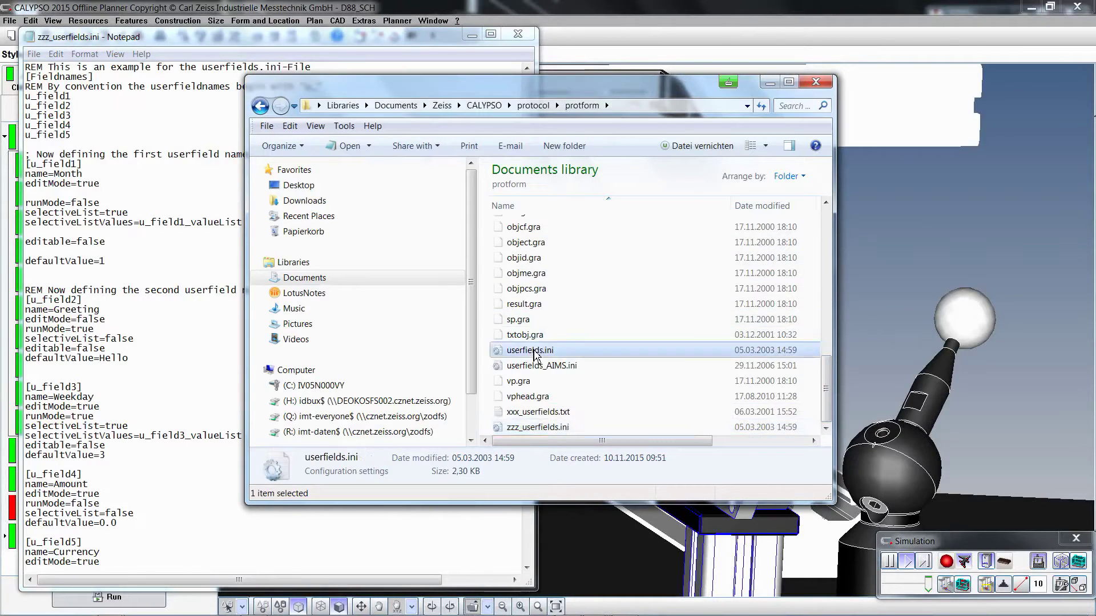
drag(289, 38, 822, 49)
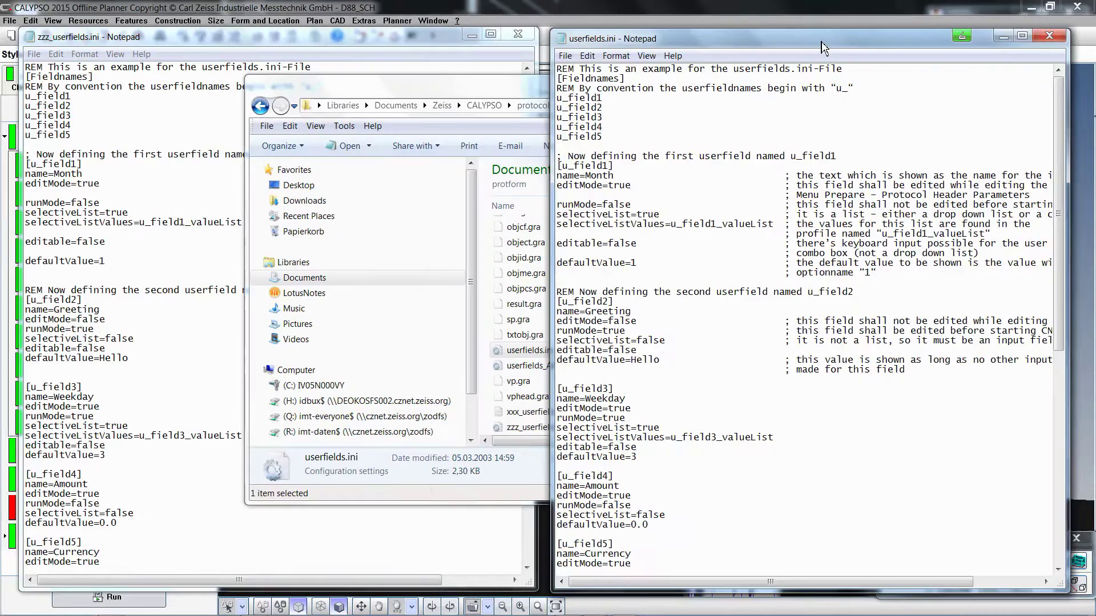
click(422, 46)
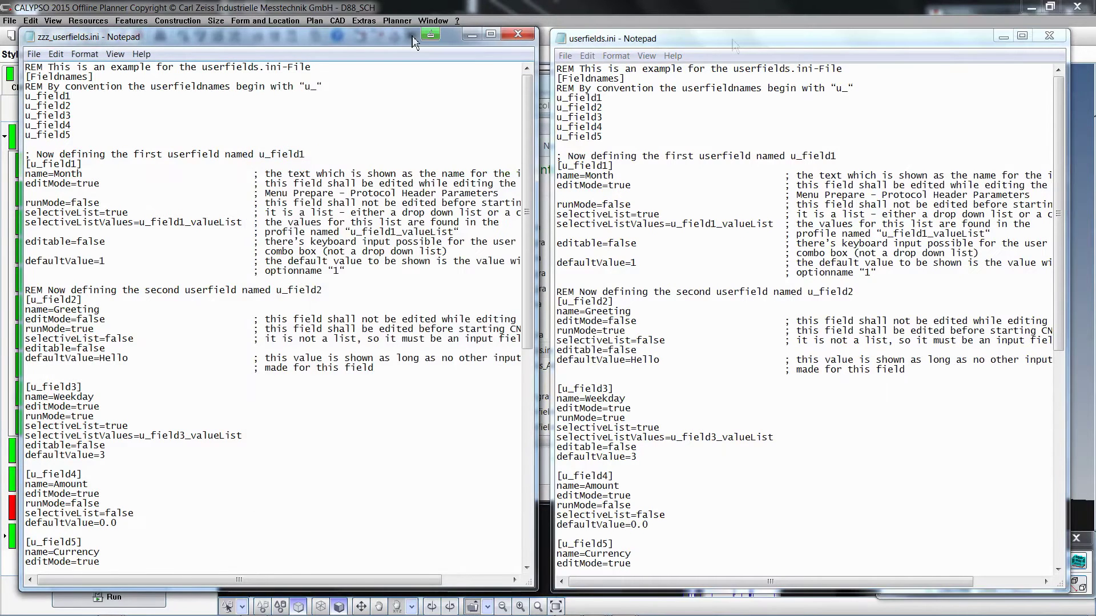
click(561, 101)
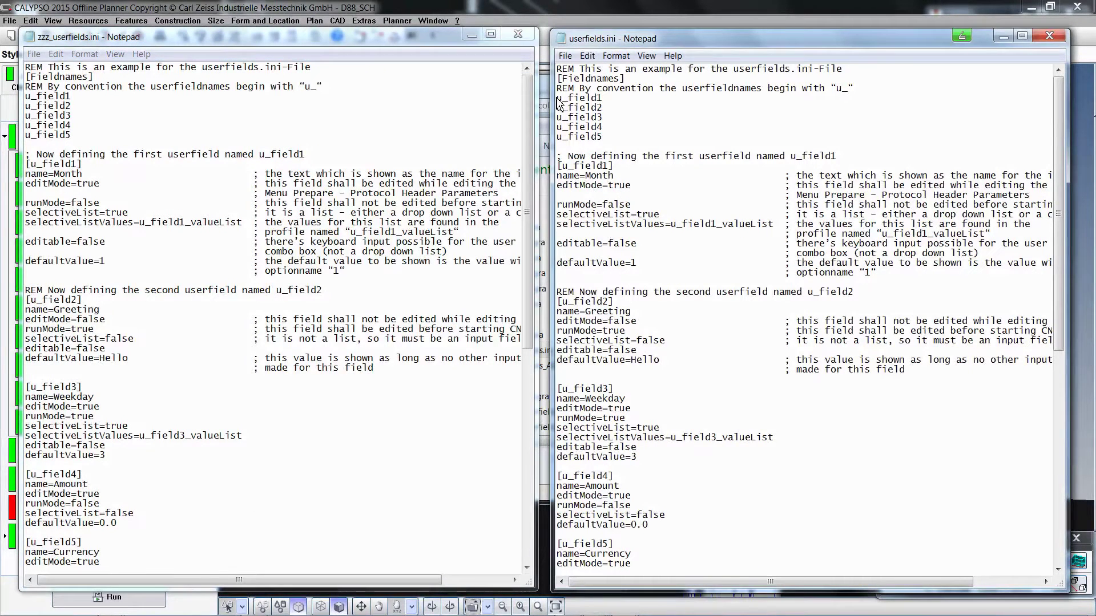
Delete everything from u_field1 onward, then add a 'REM new Header Variable' comment and u_processingmachine.
drag(557, 97, 713, 594)
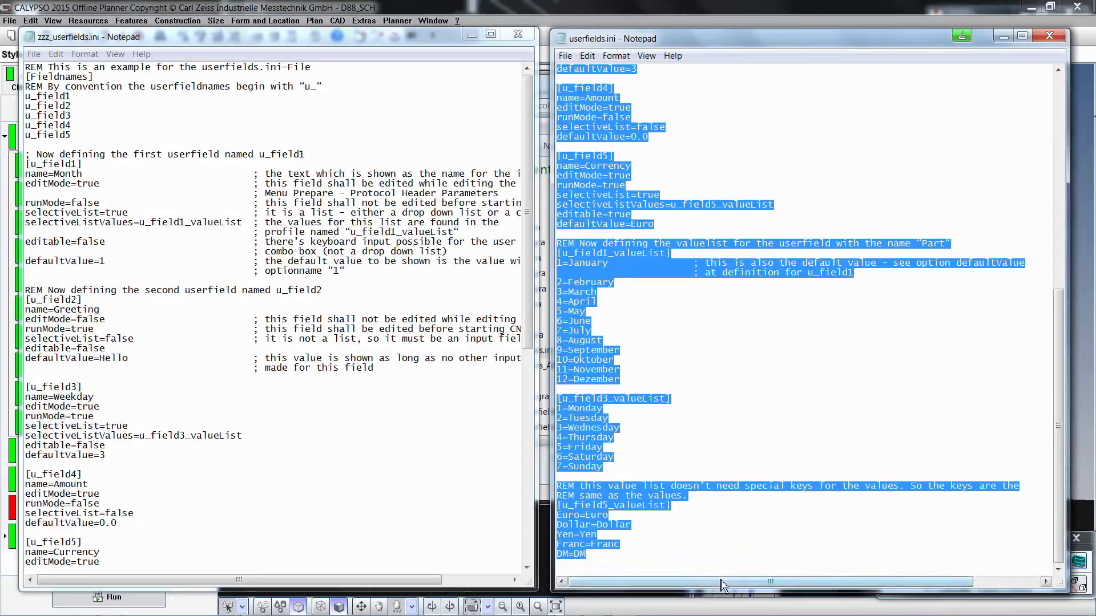
key(Delete)
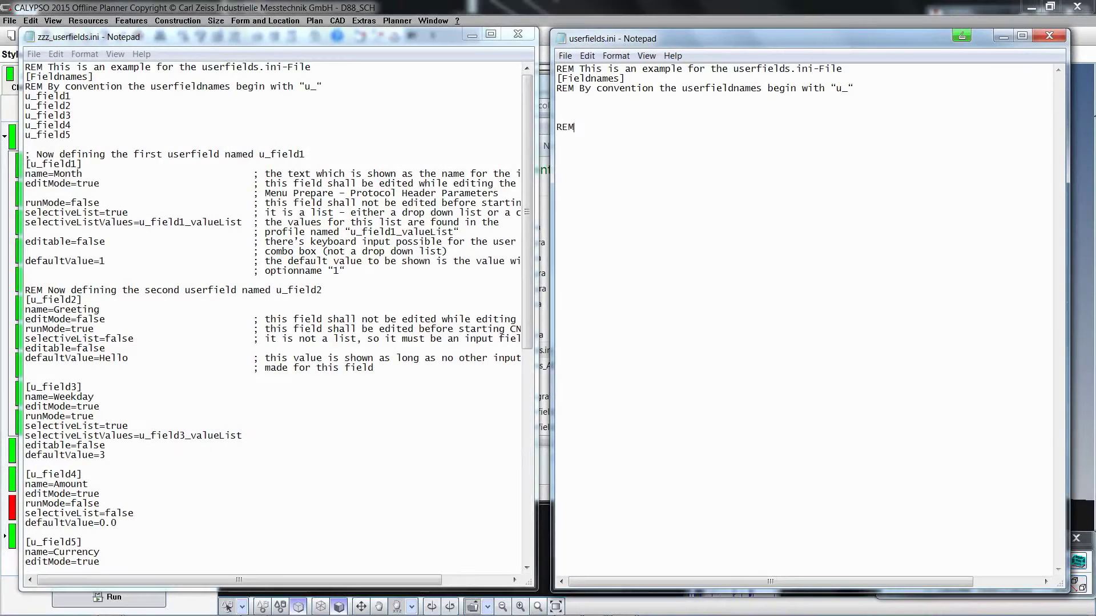
text(new He)
text(ader Var)
text(iable)
text(u_)
text(process)
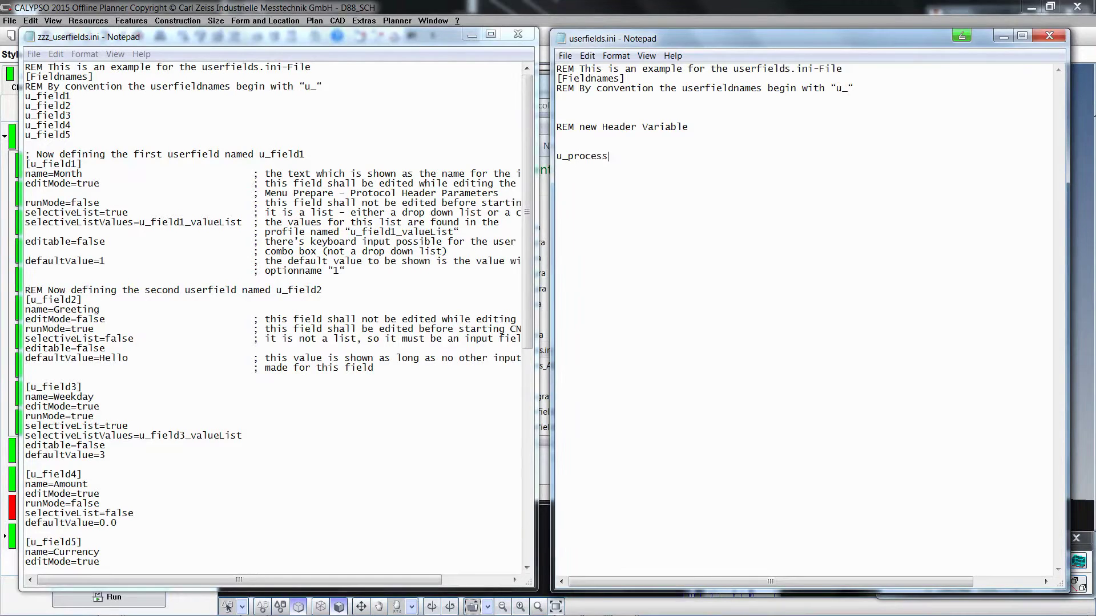
text(ingmachine)
key(Return)
key(Return)
Copy the [u_field3] block from zzz_userfields.ini and paste it below u_processingmachine in userfields.ini.
drag(27, 388, 107, 455)
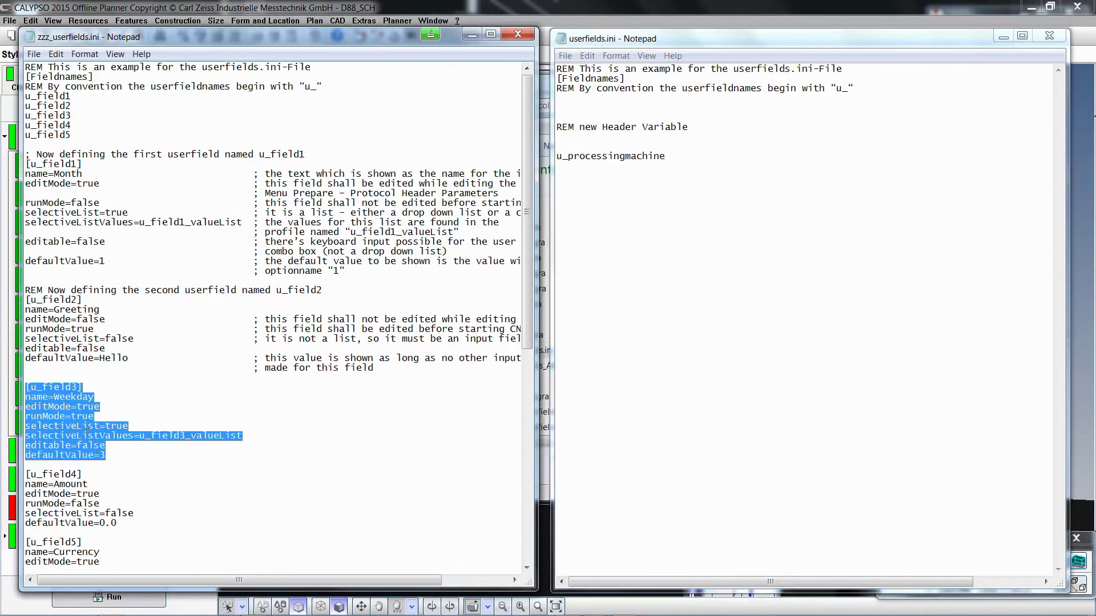
right_click(81, 432)
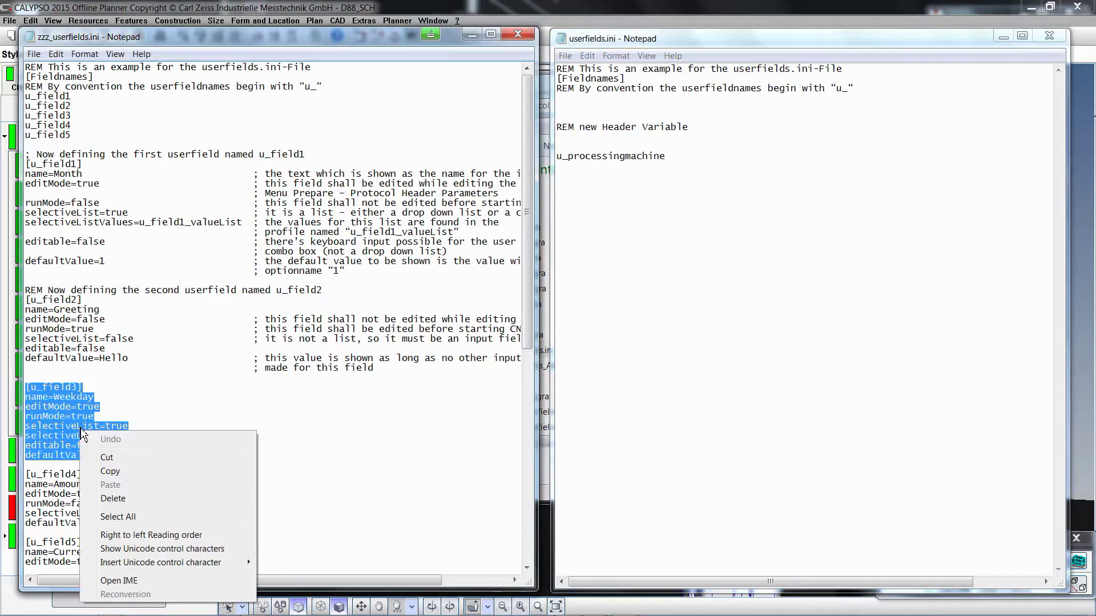
click(110, 471)
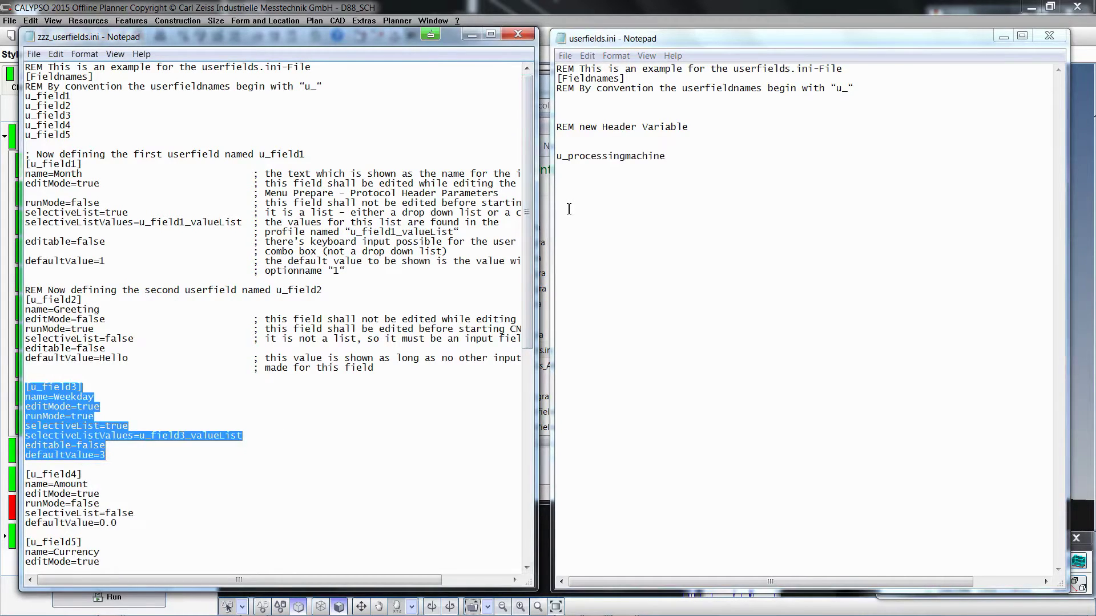
click(568, 209)
right_click(568, 210)
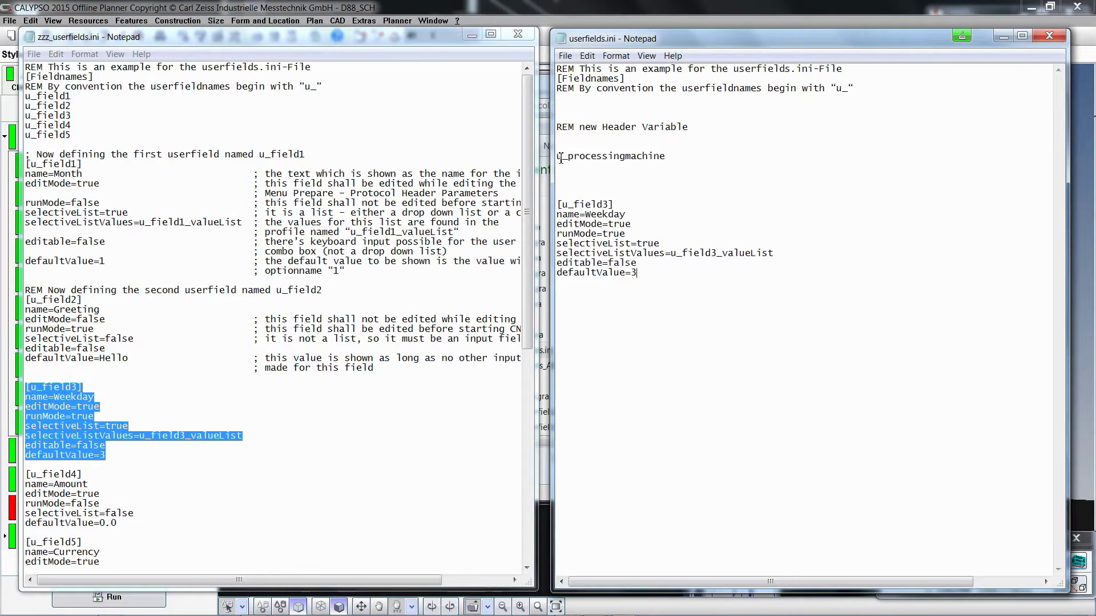
Change the pasted header to [u_processingmachine] and its name to Processingmachine with a 'Name of the Variable' comment.
drag(559, 158, 665, 157)
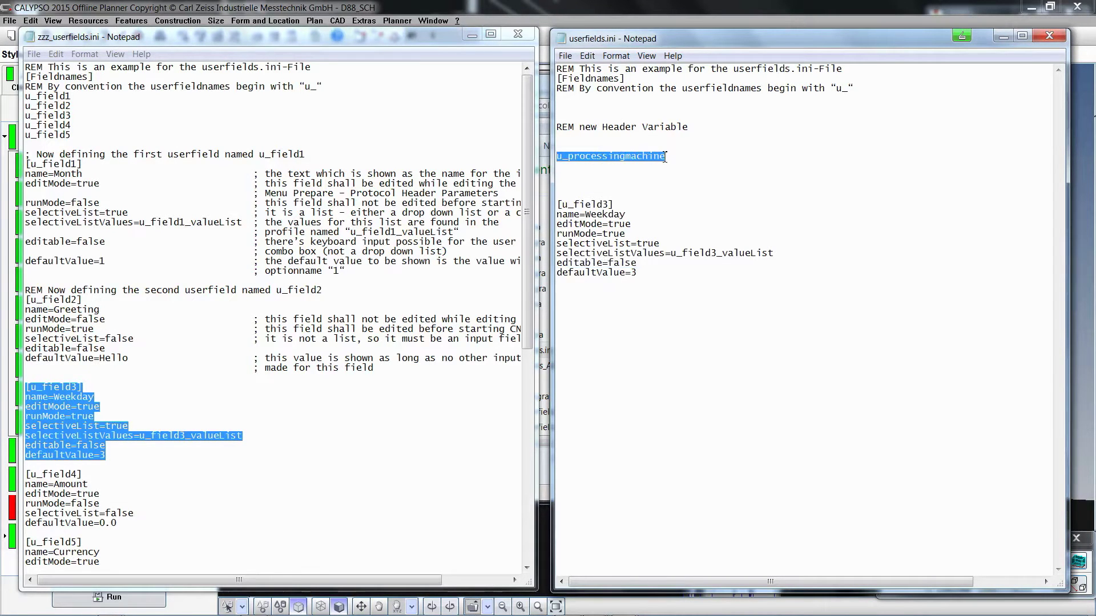
right_click(662, 157)
click(672, 198)
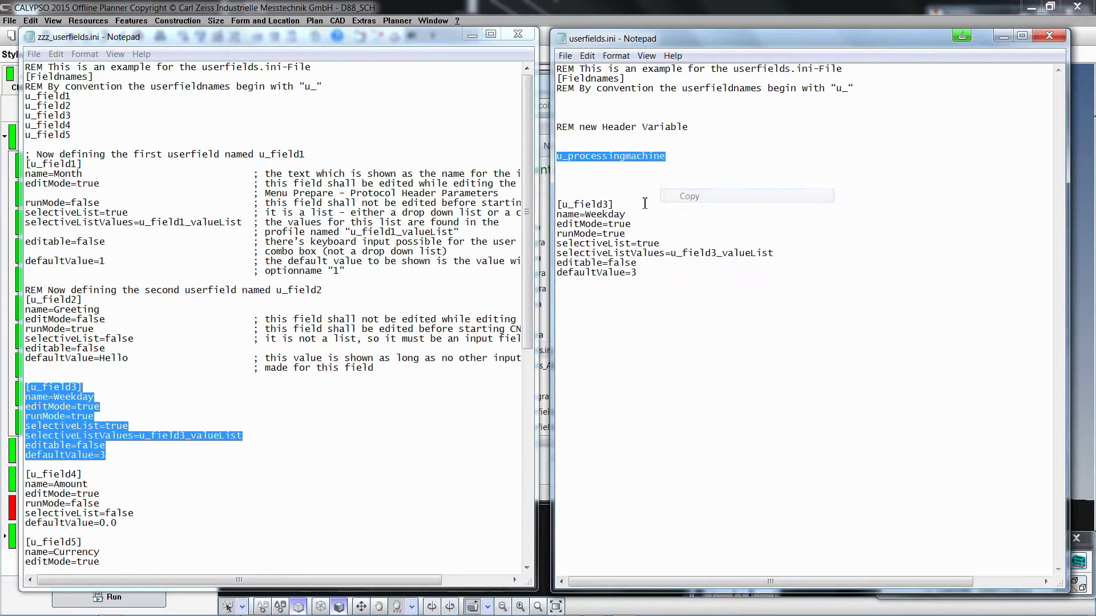
drag(562, 206, 608, 207)
right_click(607, 207)
click(640, 254)
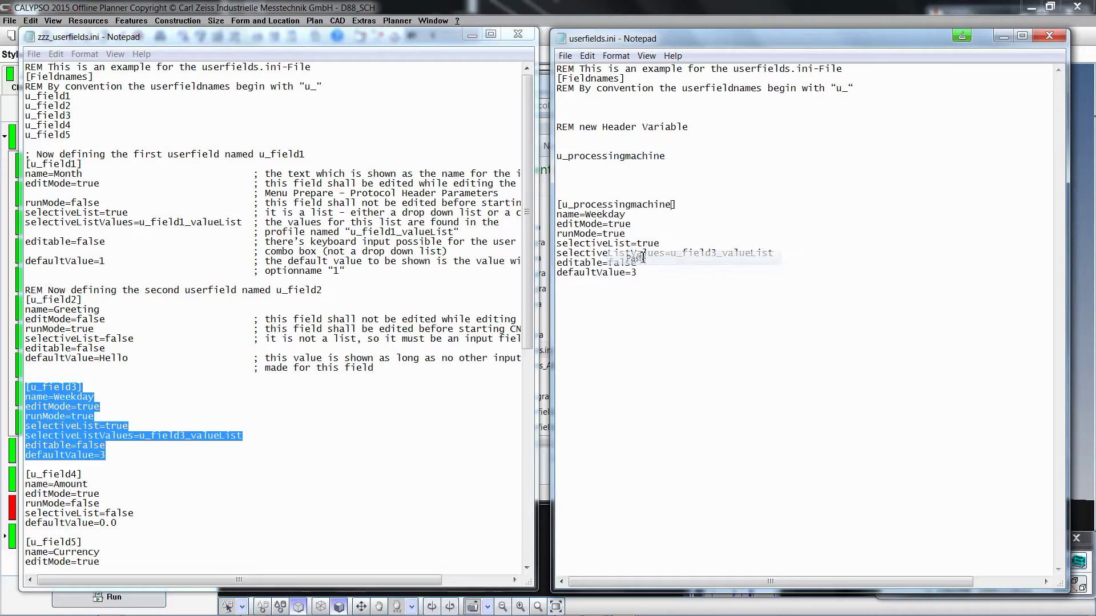
drag(584, 214, 626, 214)
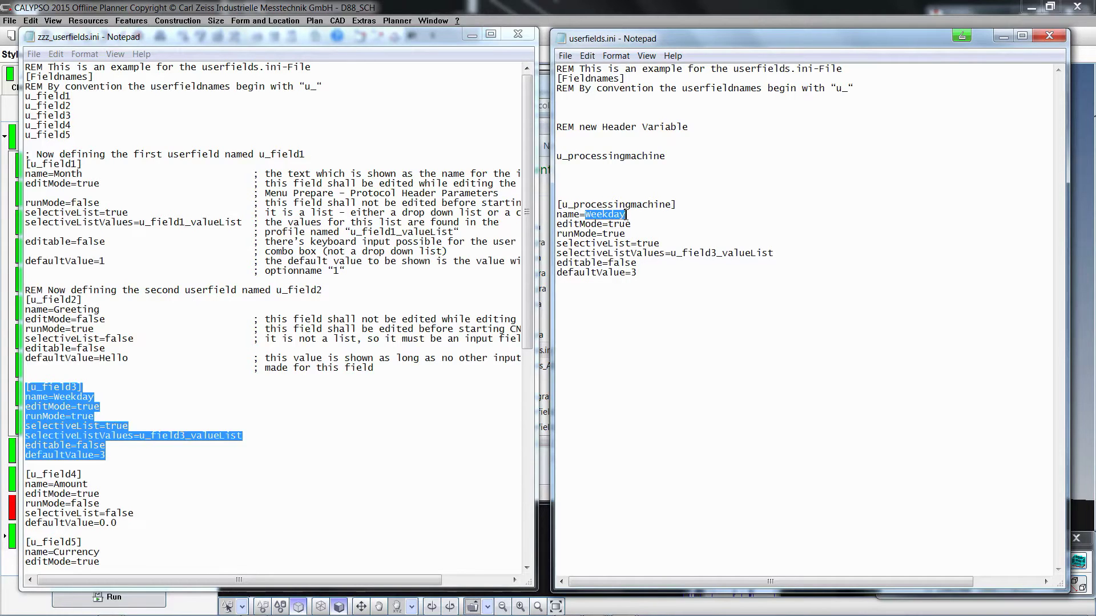
text(Processingmach)
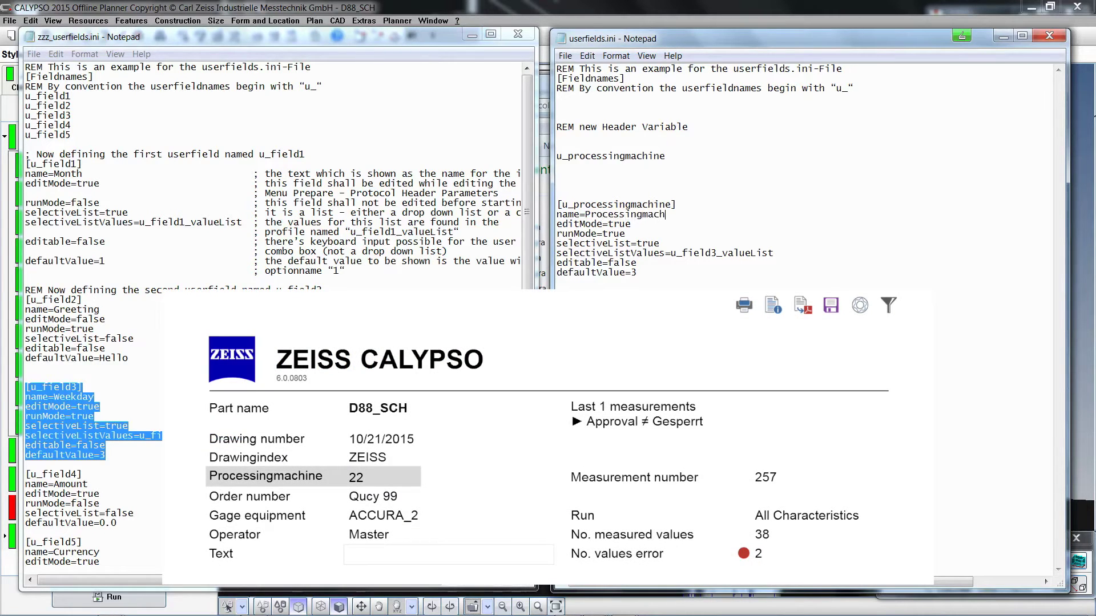
text(ine                  )
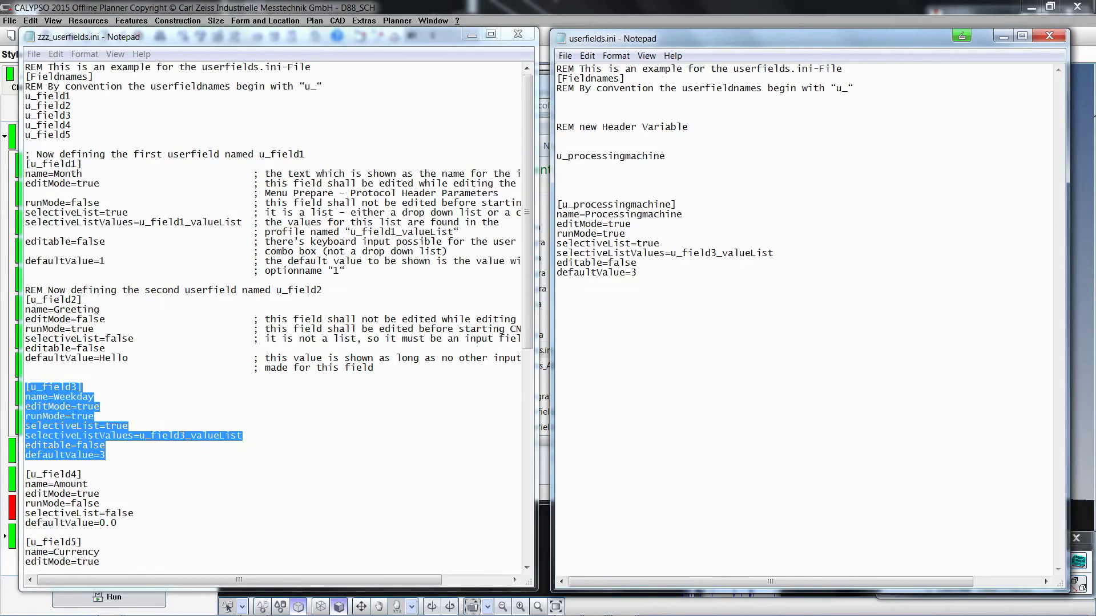
text(; Name of the Variable)
Set editMode to false, then review and confirm CALYPSO's printout header parameters.
drag(608, 225, 635, 226)
text(false)
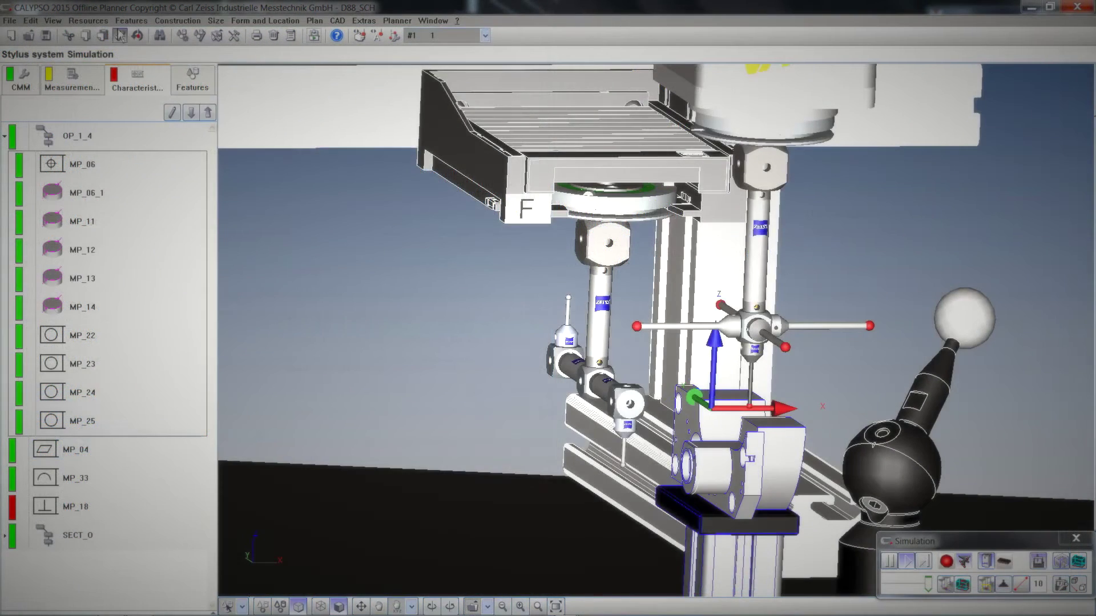
click(96, 23)
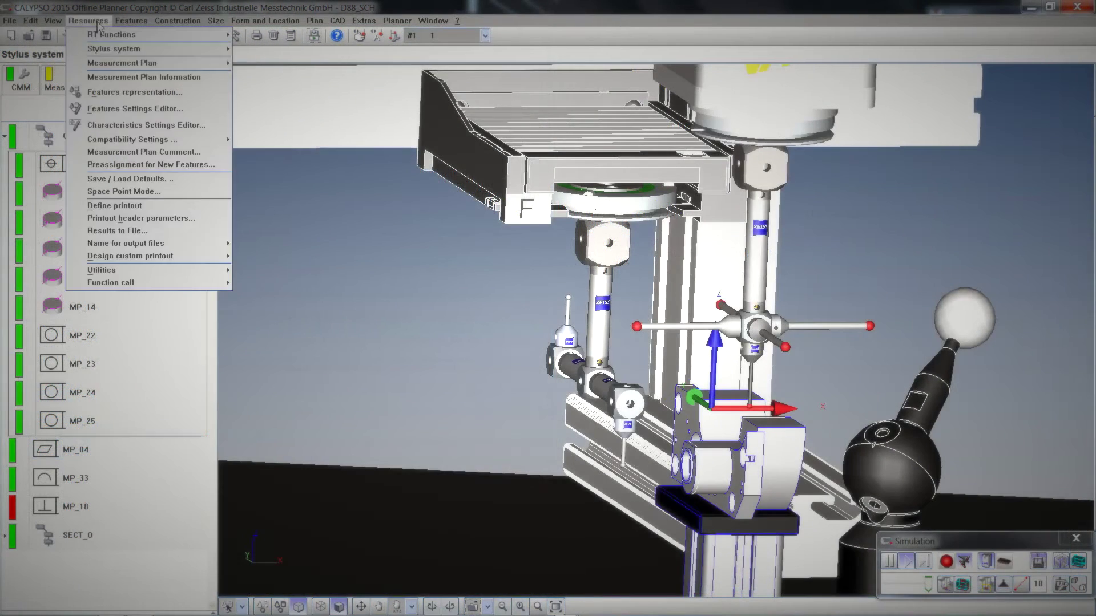
click(127, 219)
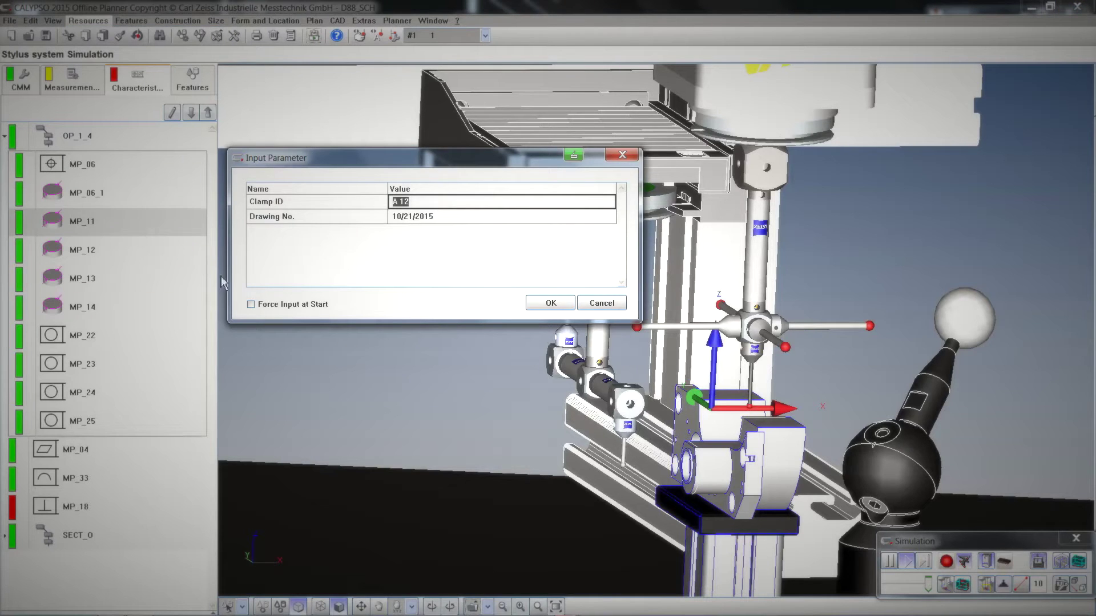
click(561, 312)
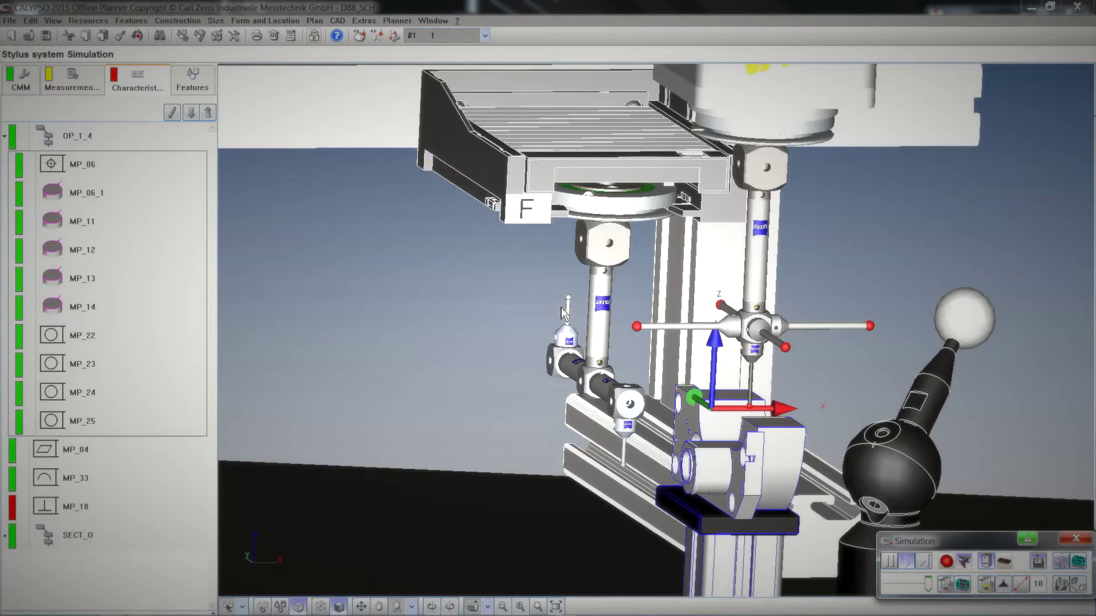
Start a new measurement, enter Drawingindex 22, and browse the Processingmachine choice list.
click(314, 37)
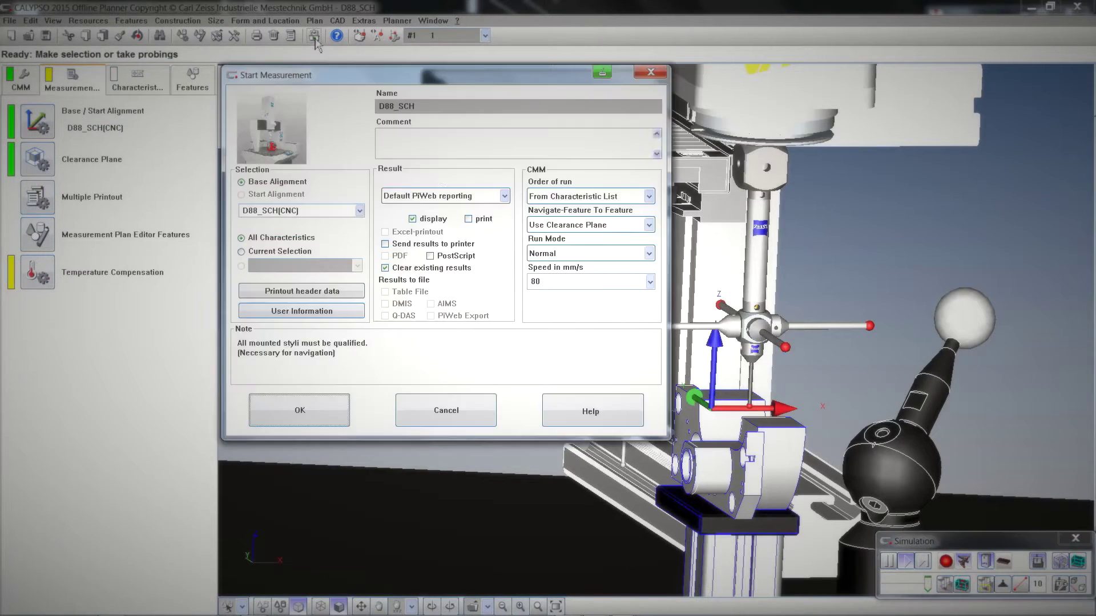
click(294, 291)
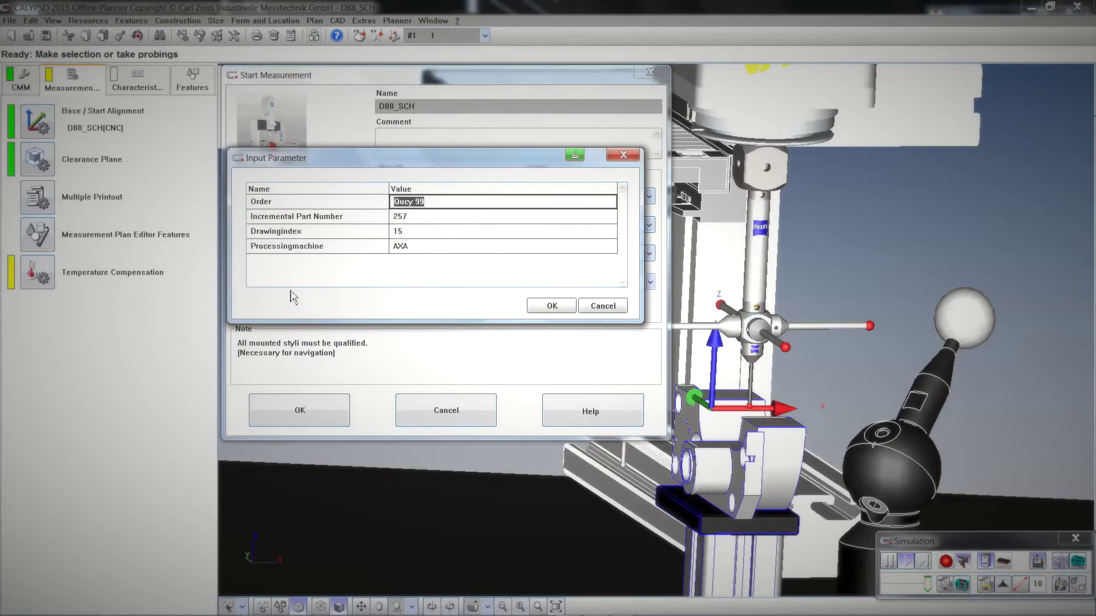
click(415, 232)
text(22)
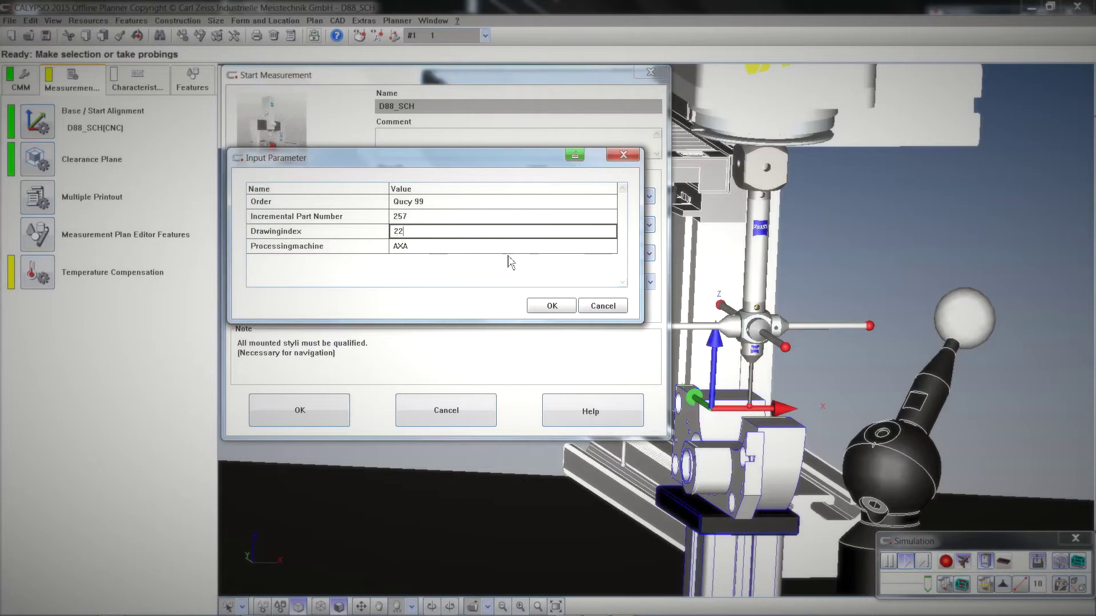
click(603, 249)
click(610, 246)
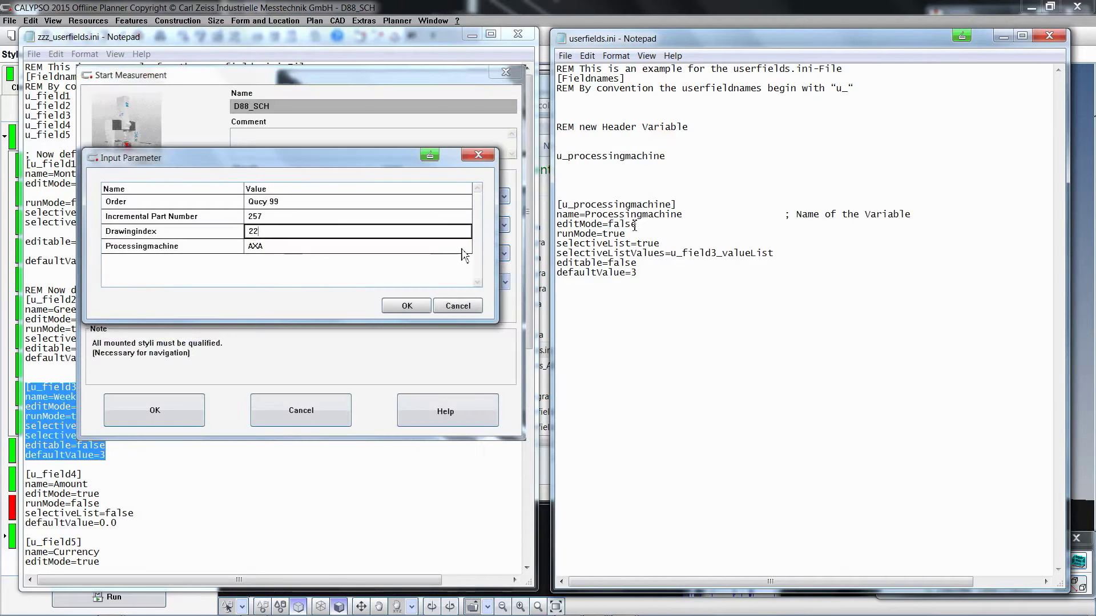
click(463, 250)
click(465, 248)
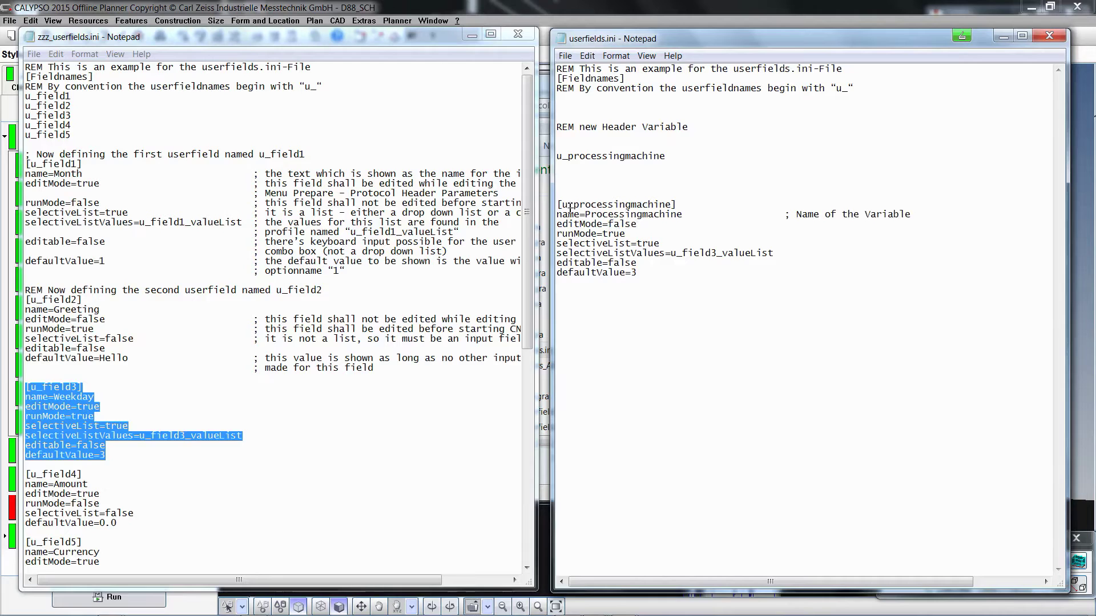
Replace u_field3 with u_processingmachine in the selectiveListValues line, giving u_processingmachine_valueList.
drag(562, 205, 672, 206)
right_click(670, 206)
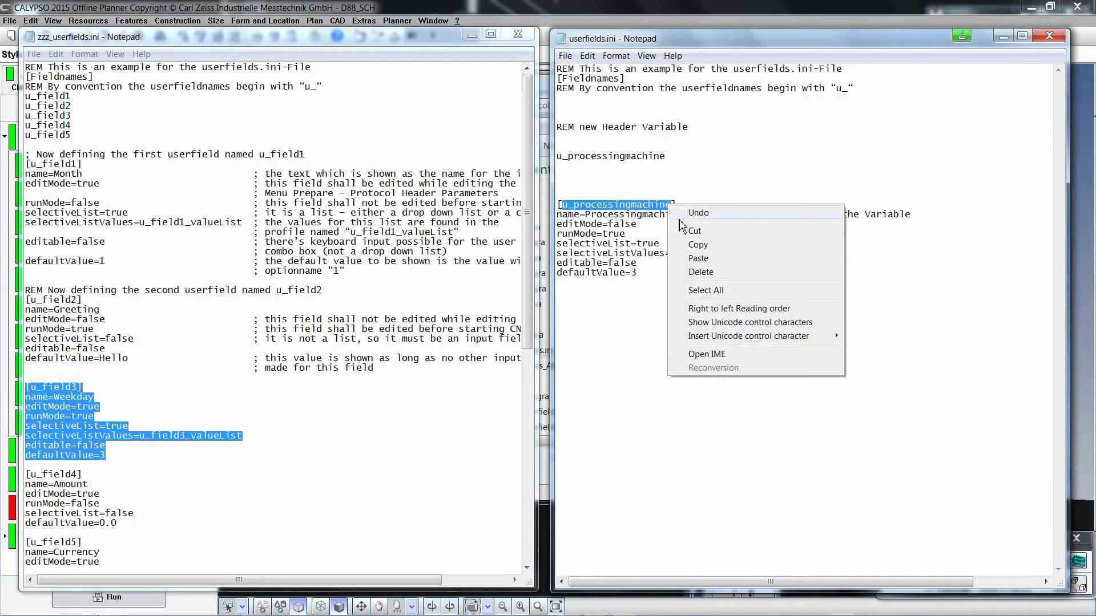
click(703, 246)
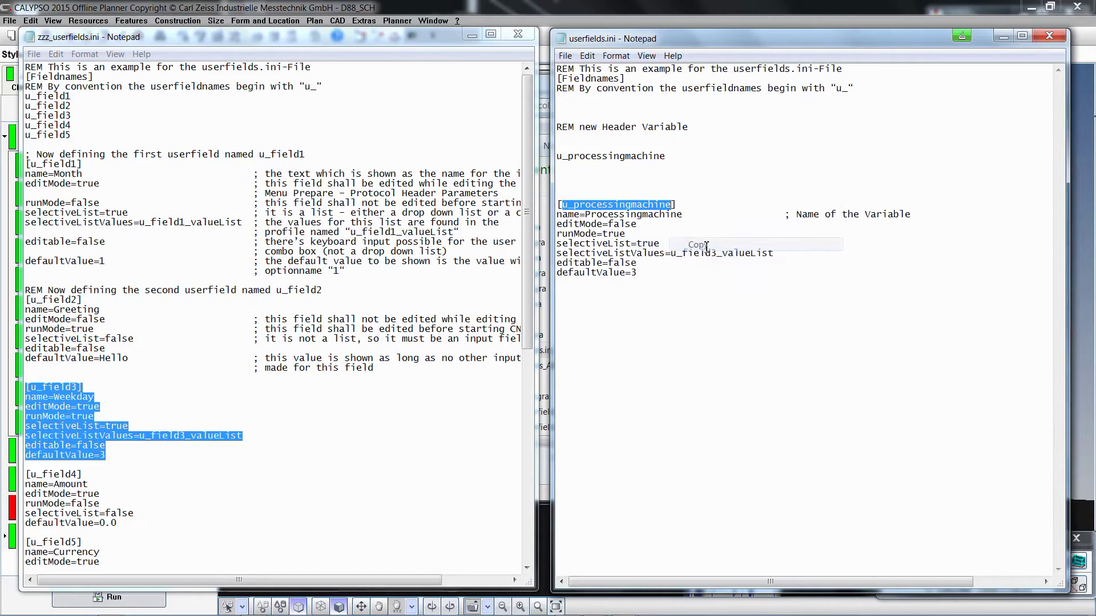
drag(673, 258, 716, 258)
right_click(711, 253)
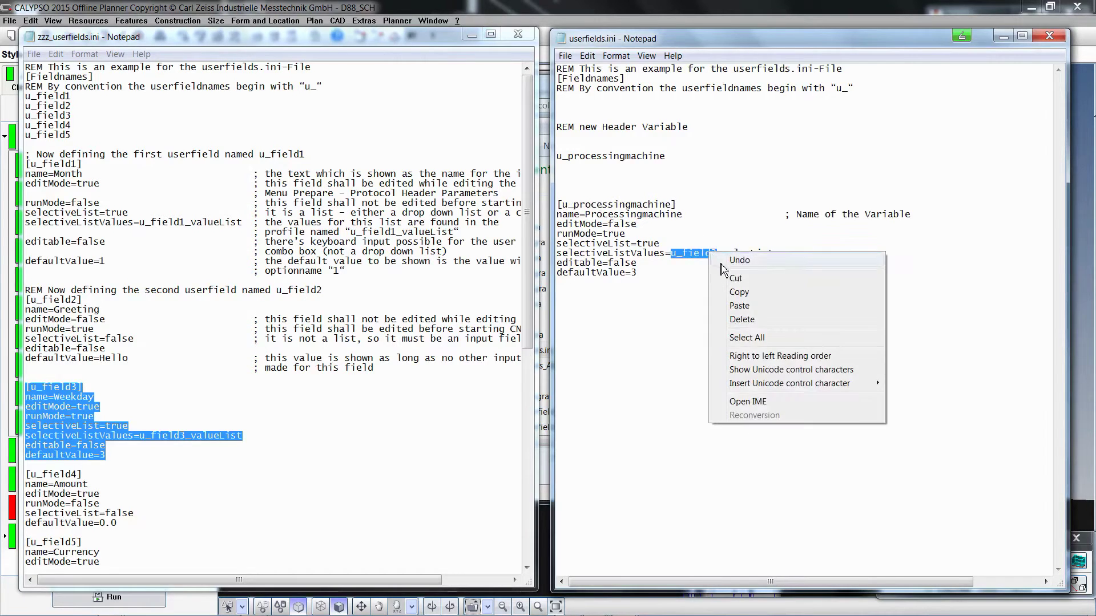
click(739, 309)
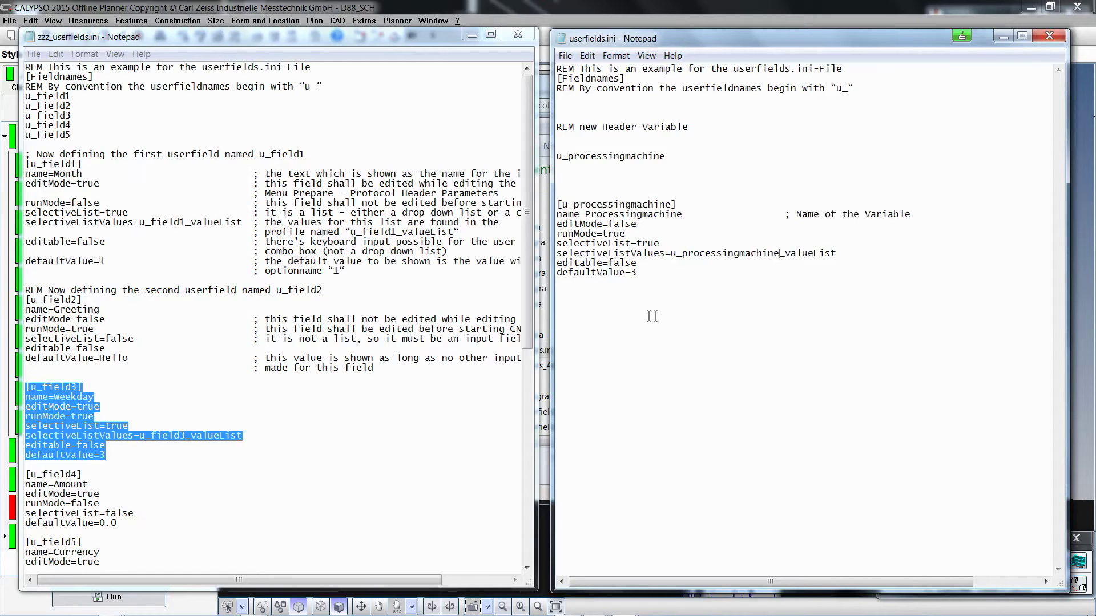
Copy the u_field3_valueList section from the example file to the end of userfields.ini.
drag(530, 307, 536, 480)
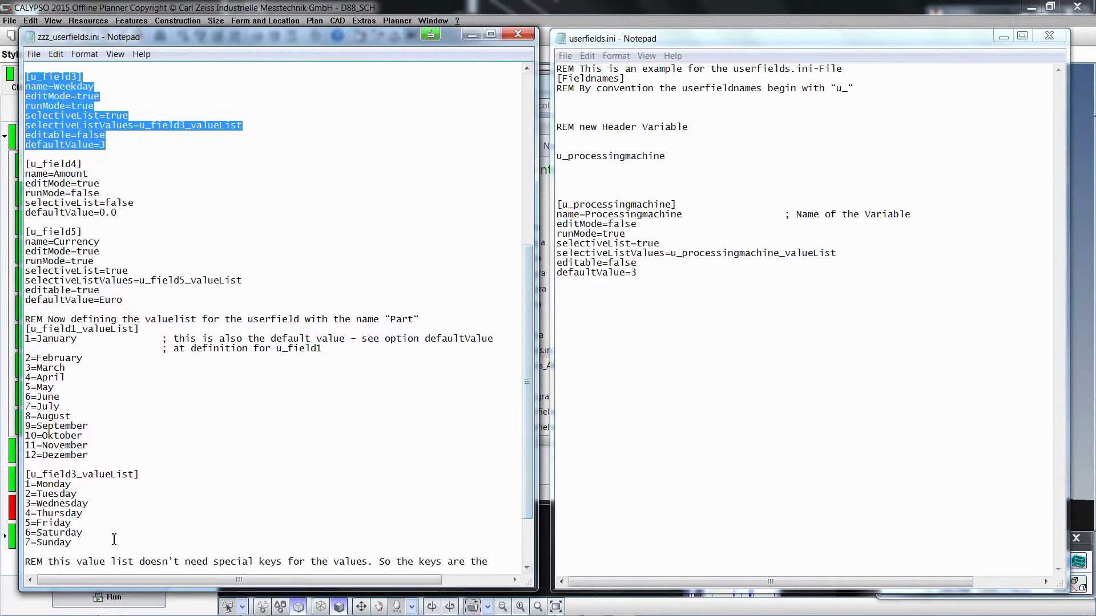
drag(86, 533, 27, 477)
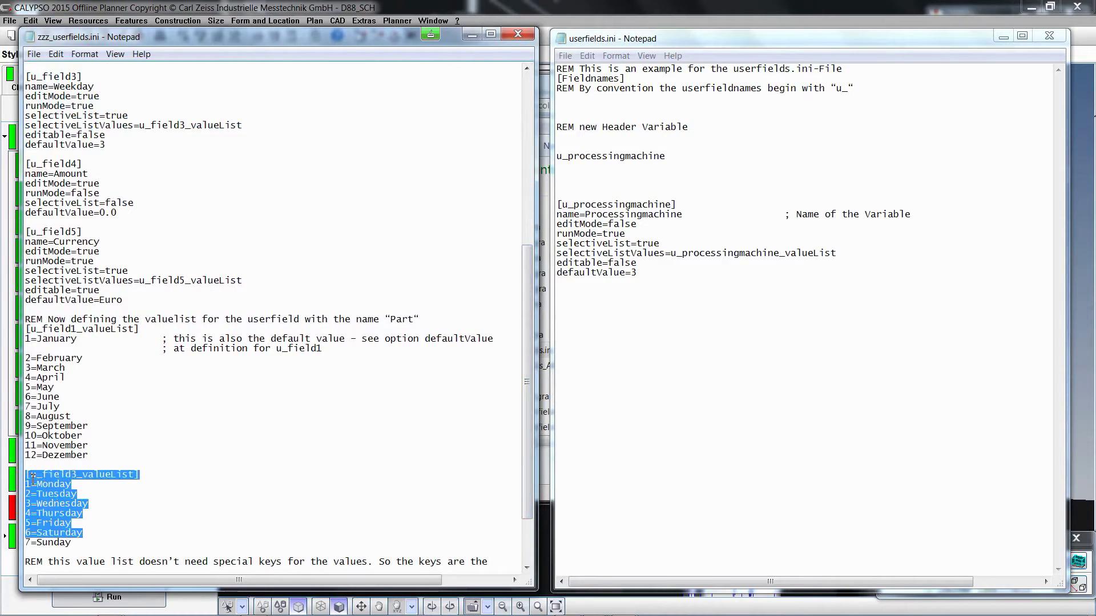
right_click(33, 478)
click(54, 347)
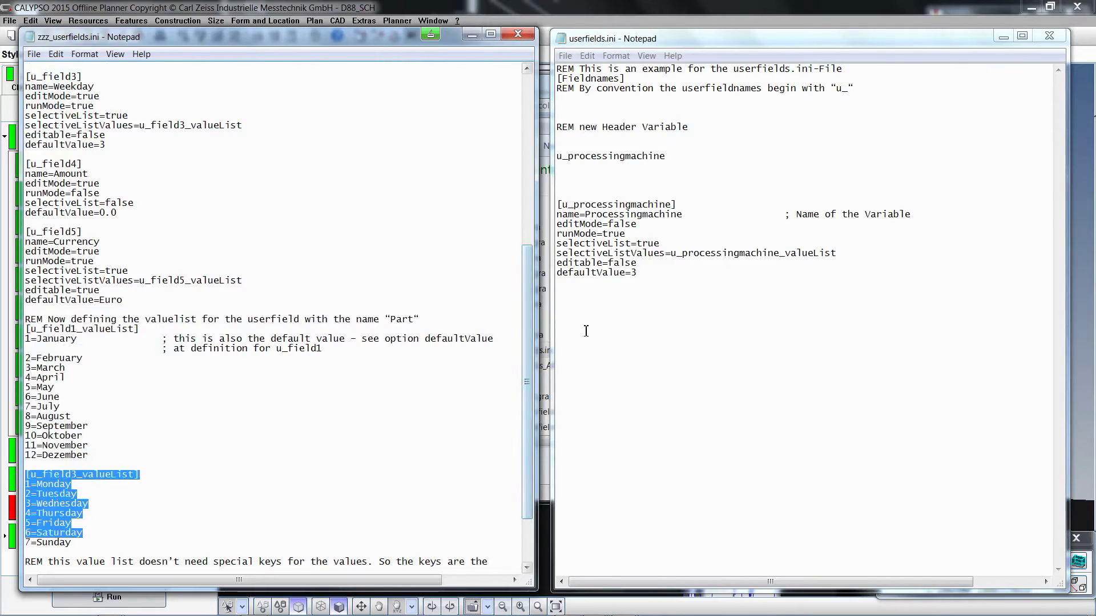
click(571, 309)
right_click(570, 311)
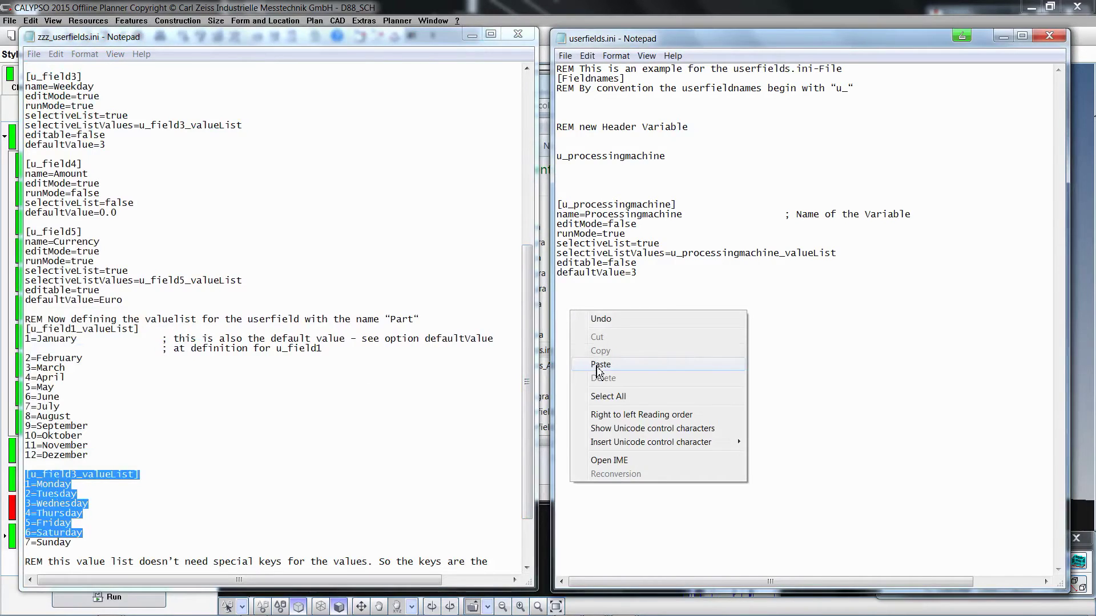
click(596, 366)
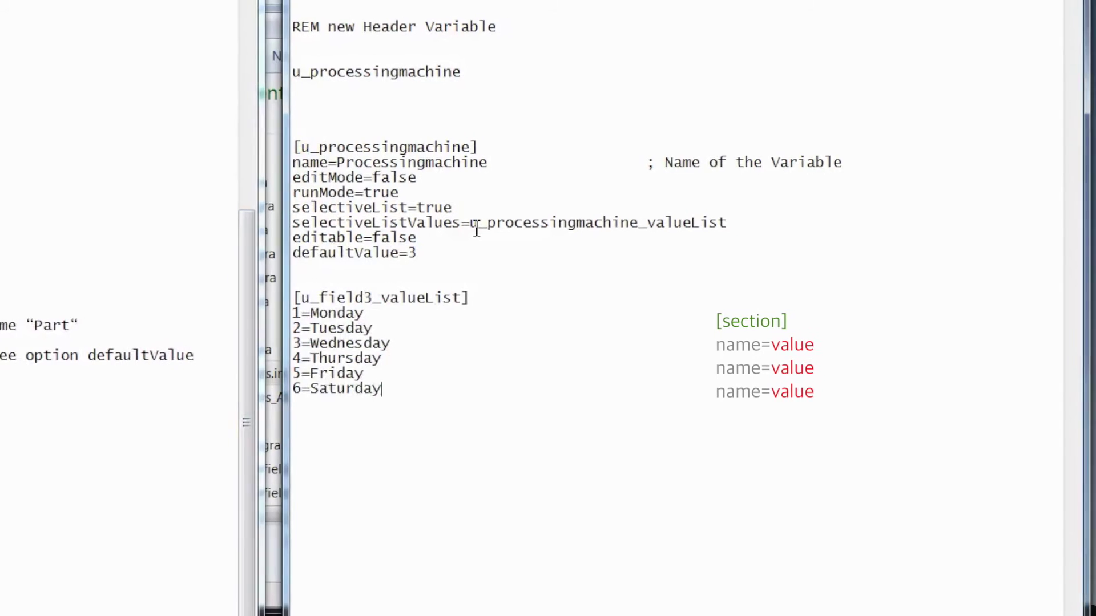
Rename the pasted value-list section header to [u_processingmachine_valueList].
drag(470, 224, 726, 223)
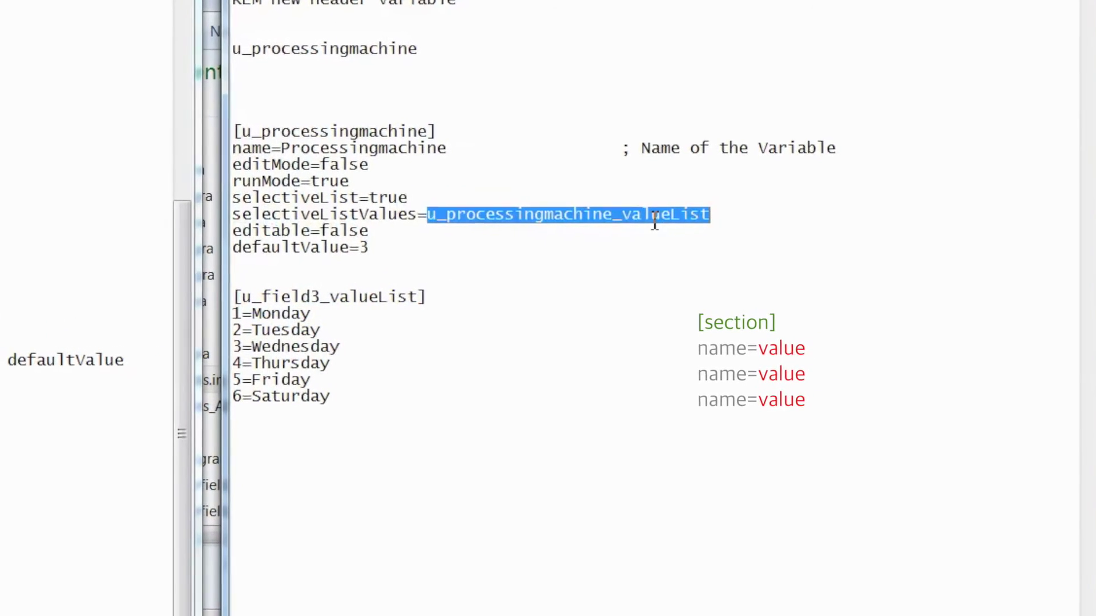
right_click(655, 221)
click(679, 285)
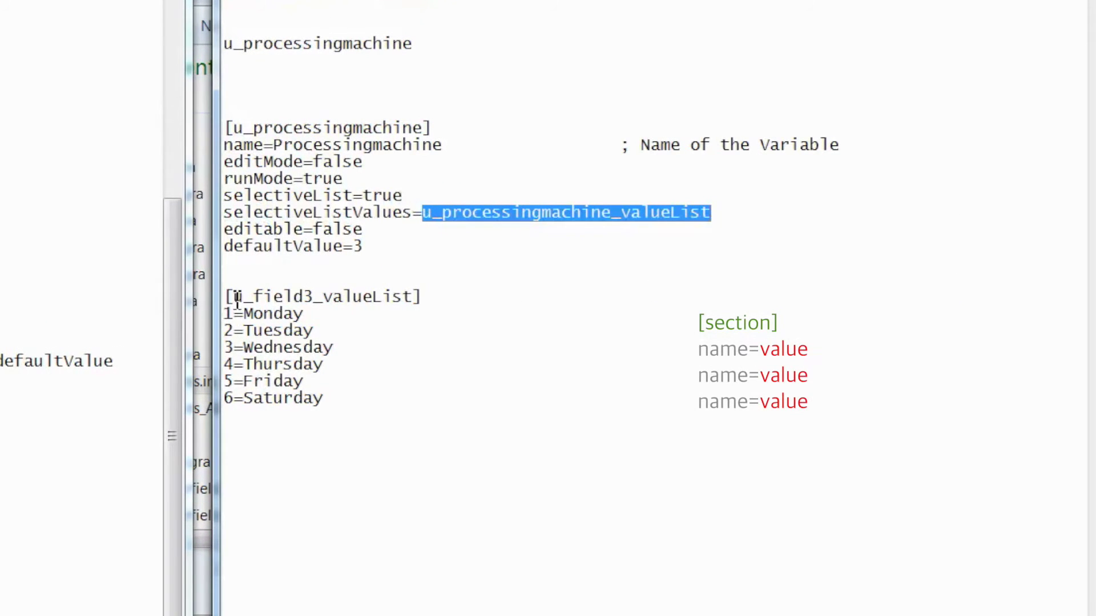
drag(234, 297, 412, 297)
right_click(383, 306)
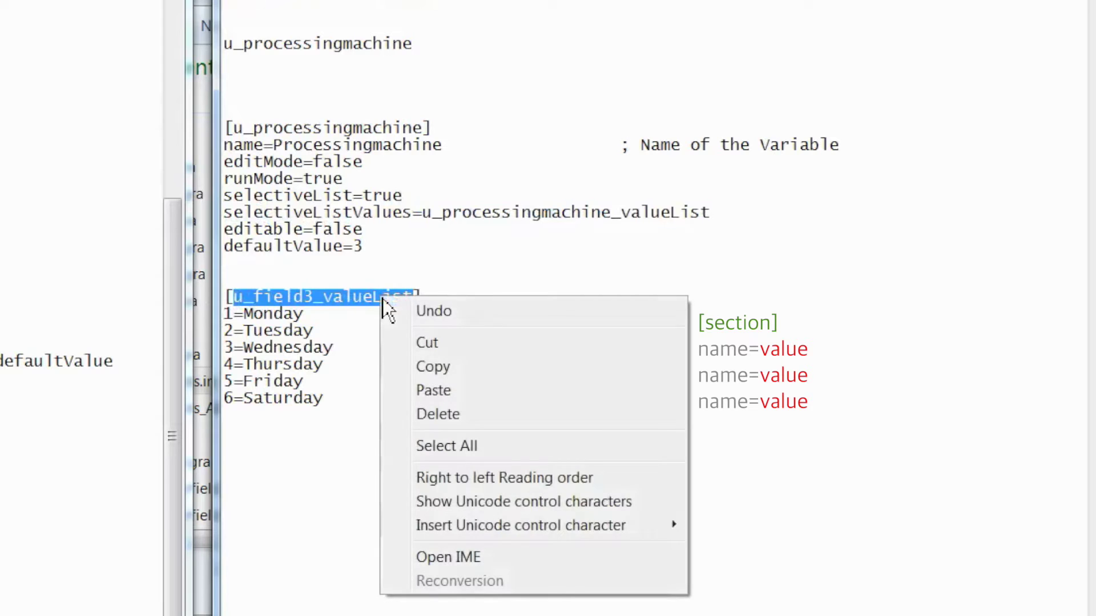
click(435, 389)
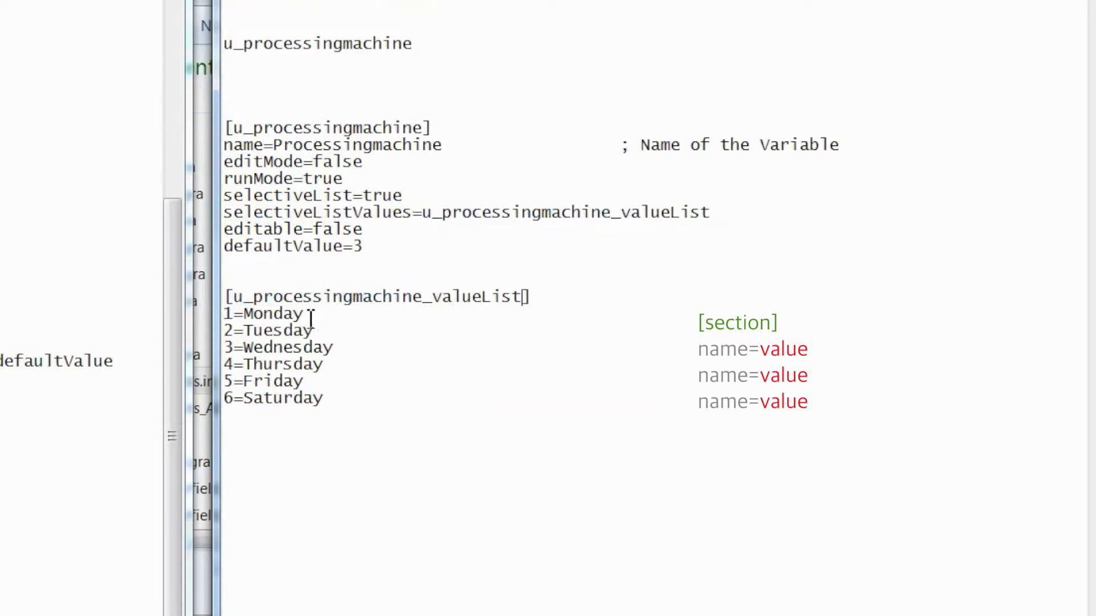
Overwrite the weekday entries with AXA through GETRA and delete the default value 3.
drag(311, 317, 252, 323)
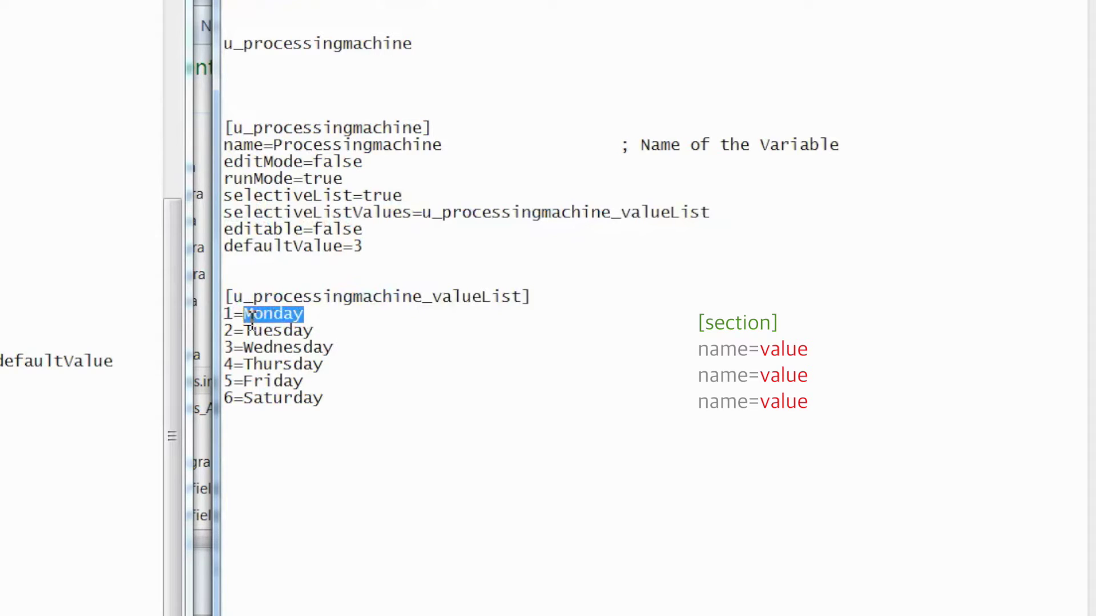
text(AXA)
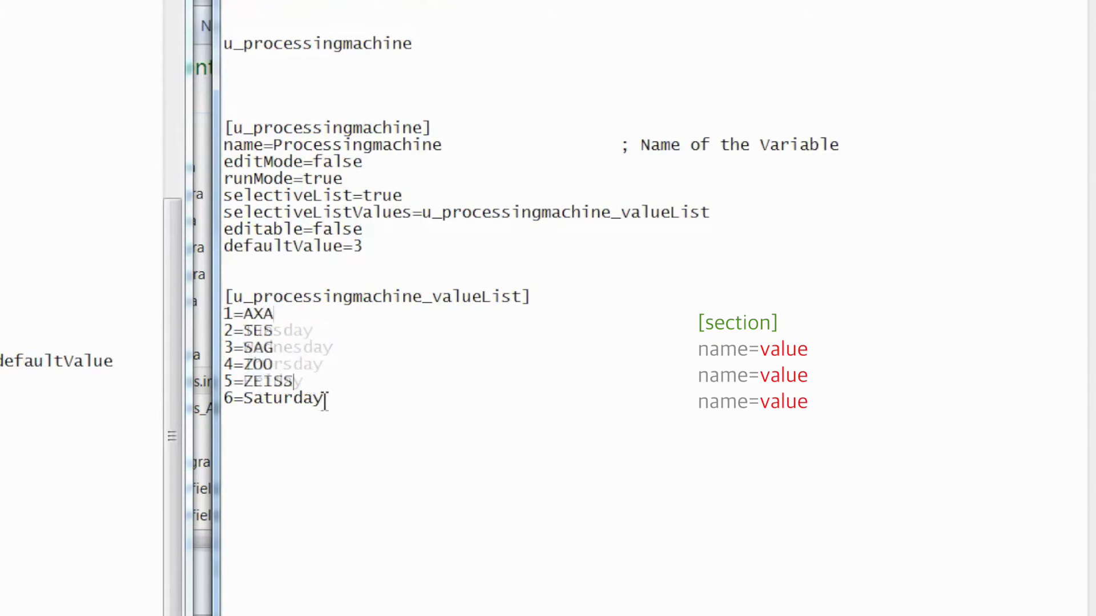
drag(325, 399, 244, 399)
text(G)
text(ETRA)
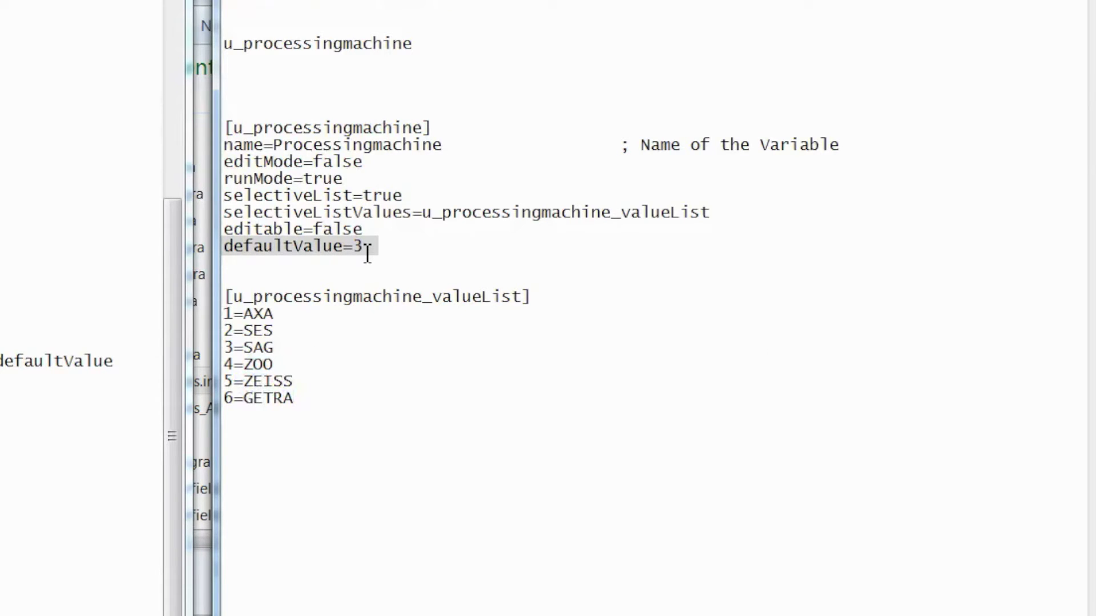
key(BackSpace)
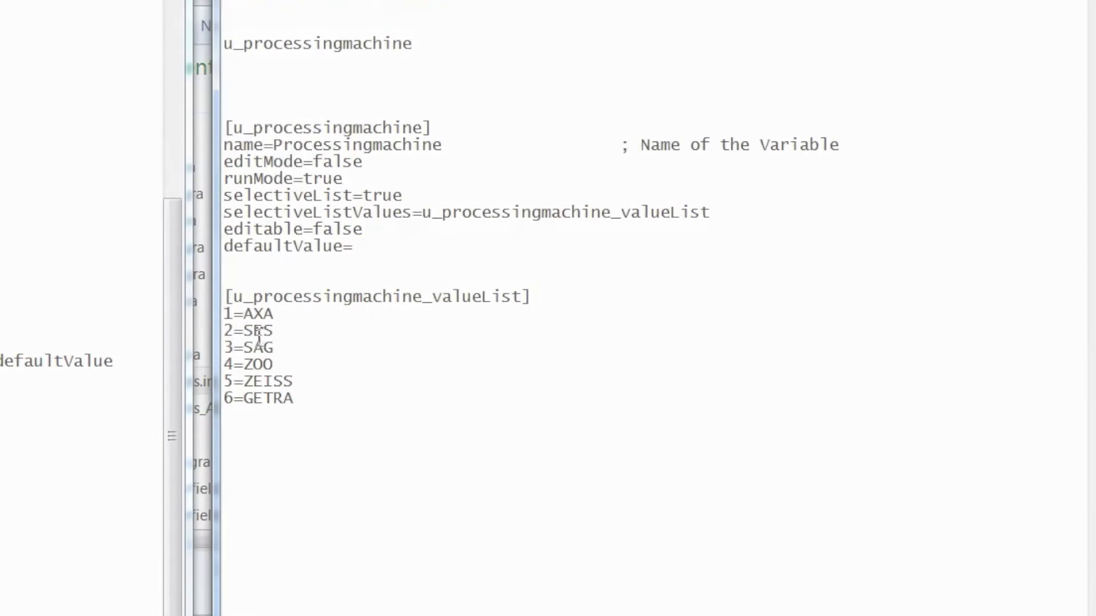
Replace the numeric keys with the machine names so each line reads AXA=AXA through GETRA=GETRA.
double_click(231, 314)
text(AXA)
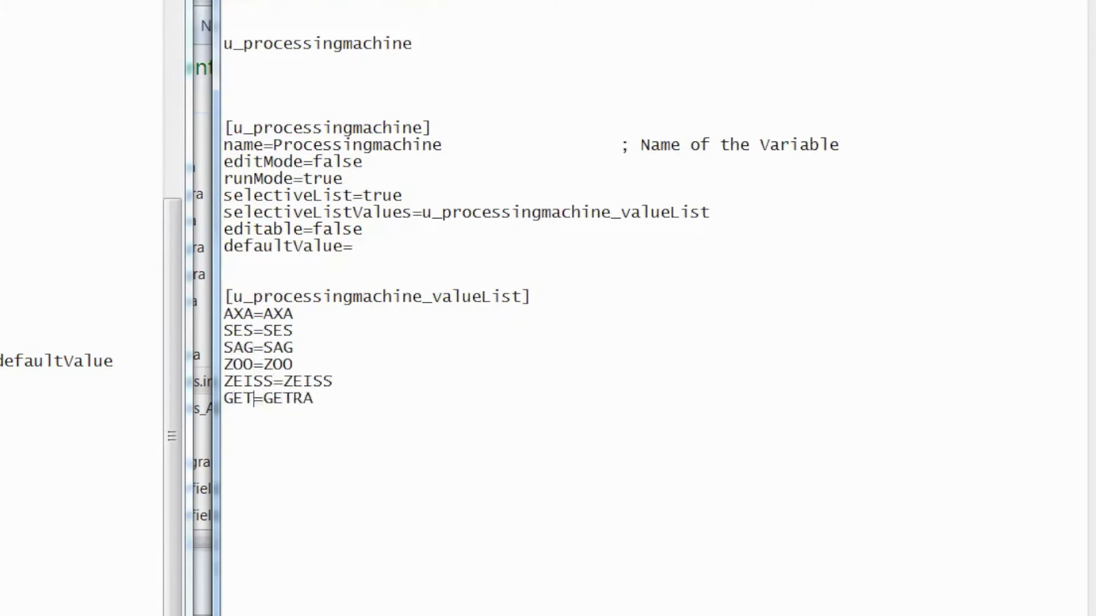
text(RA)
click(349, 396)
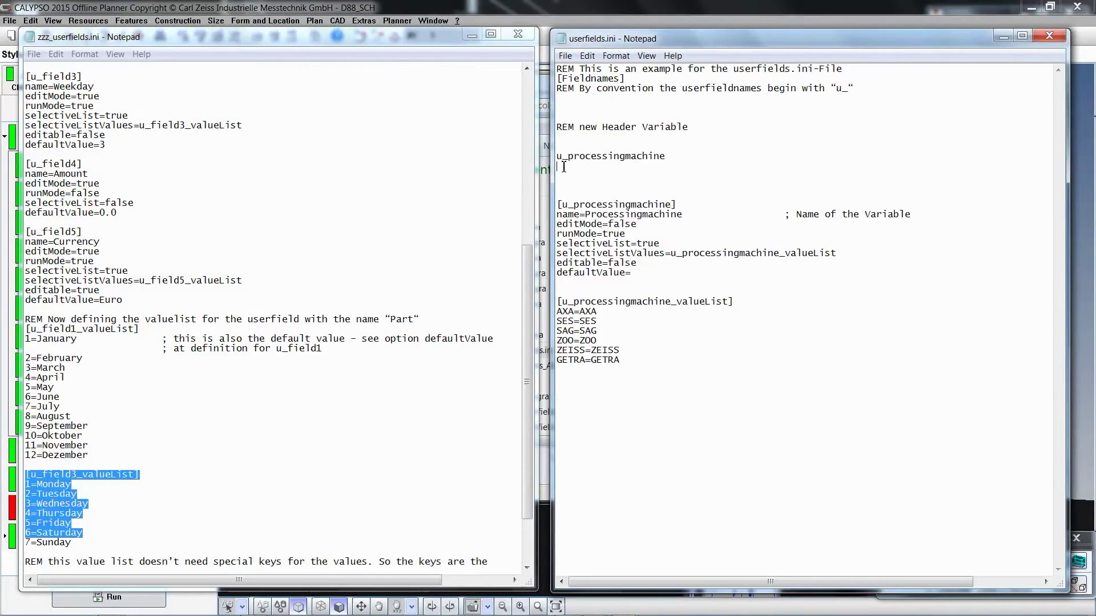
List u_drawingindex and add its section: name Drawingindex, editMode false, runMode true, editable true.
text(u_drawingindex)
click(568, 389)
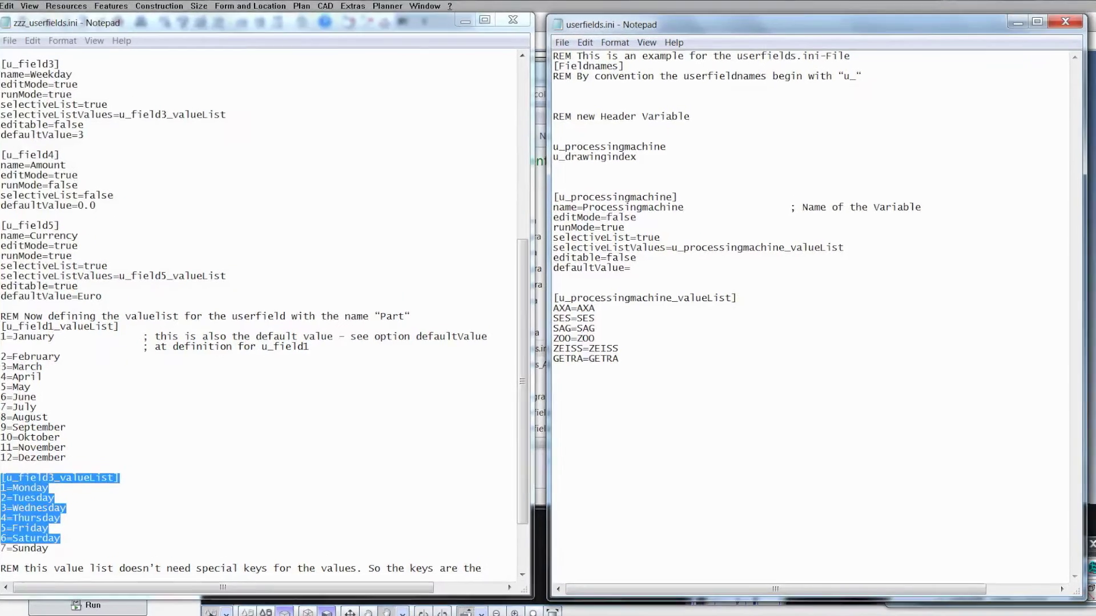
text([u_d)
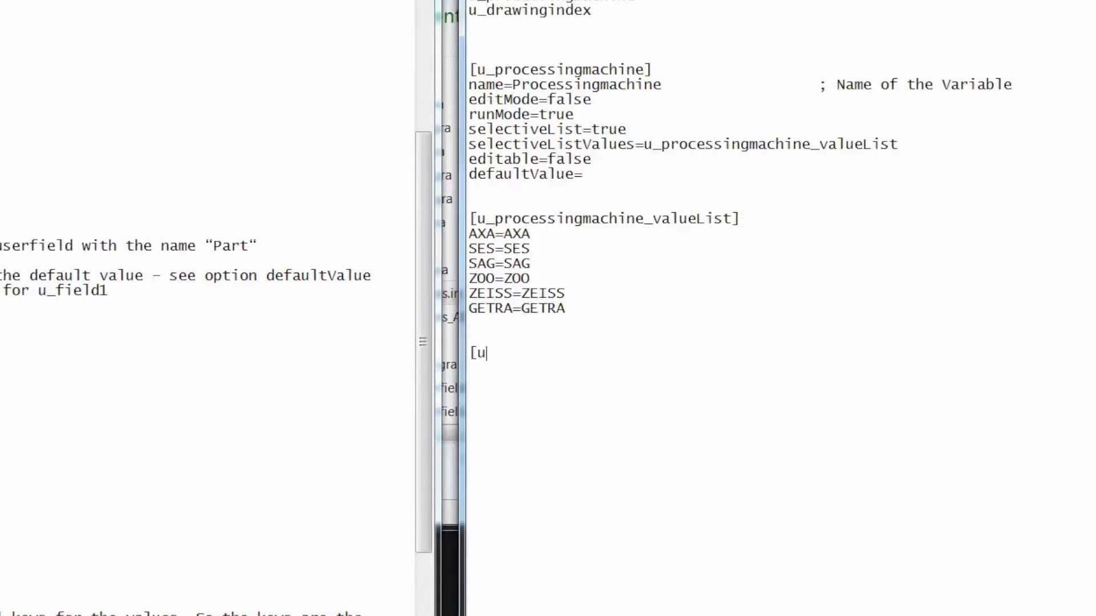
text(ra)
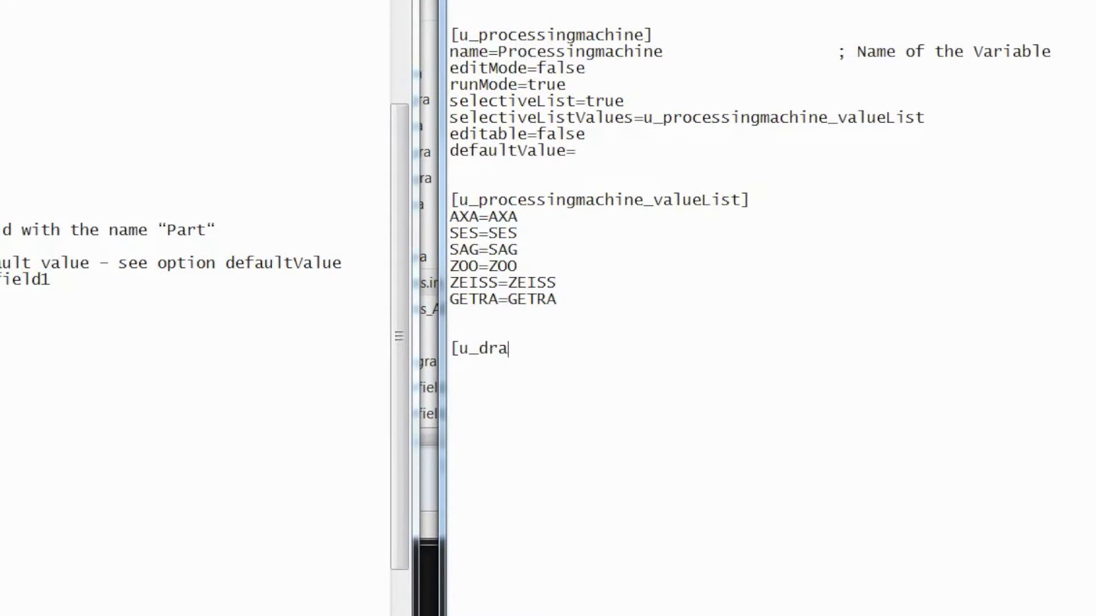
text(wingindex] )
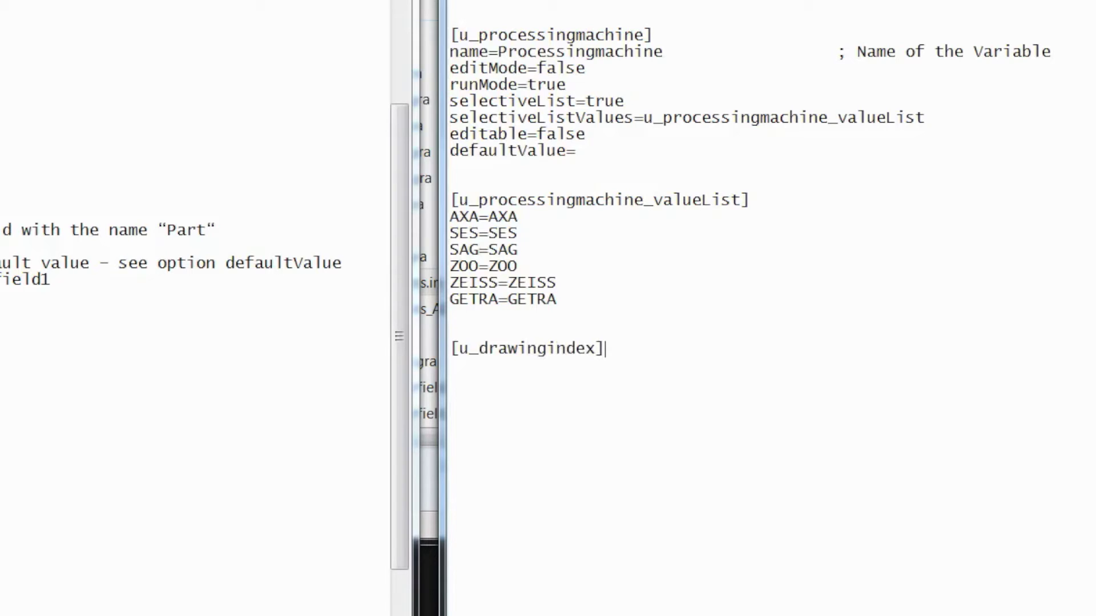
text(name=Drawin)
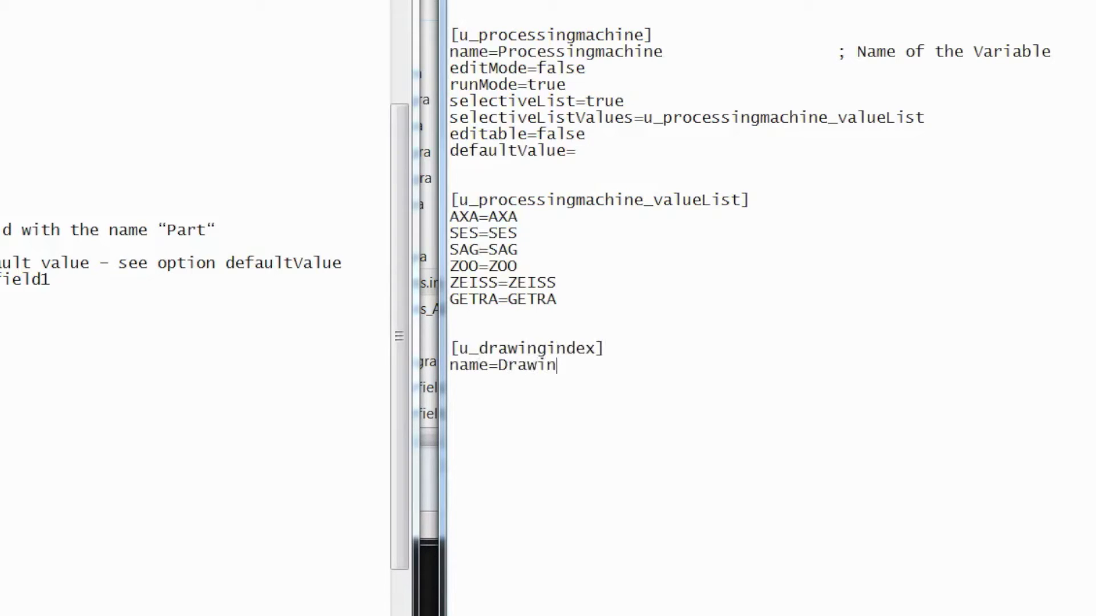
text(gindex edit)
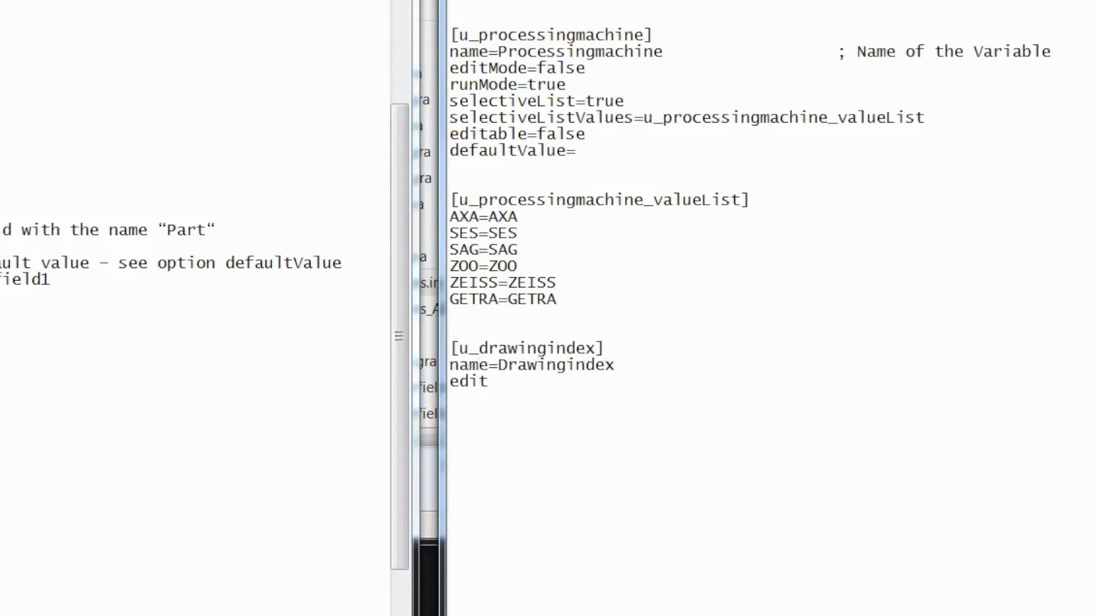
text(Mode=fals)
text(e)
key(Return)
text(runM)
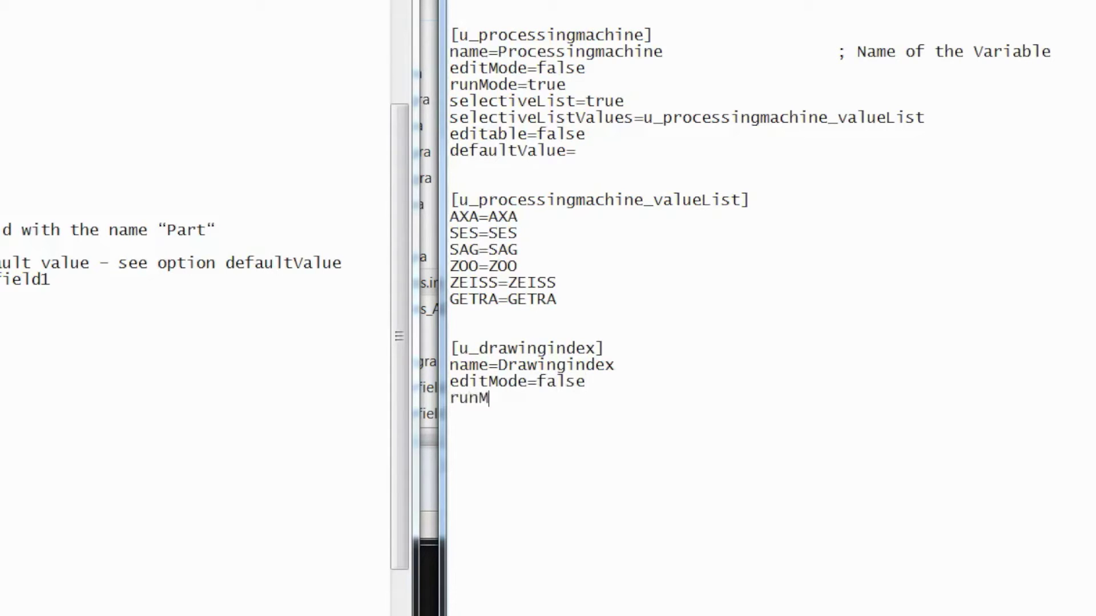
text(ode=true)
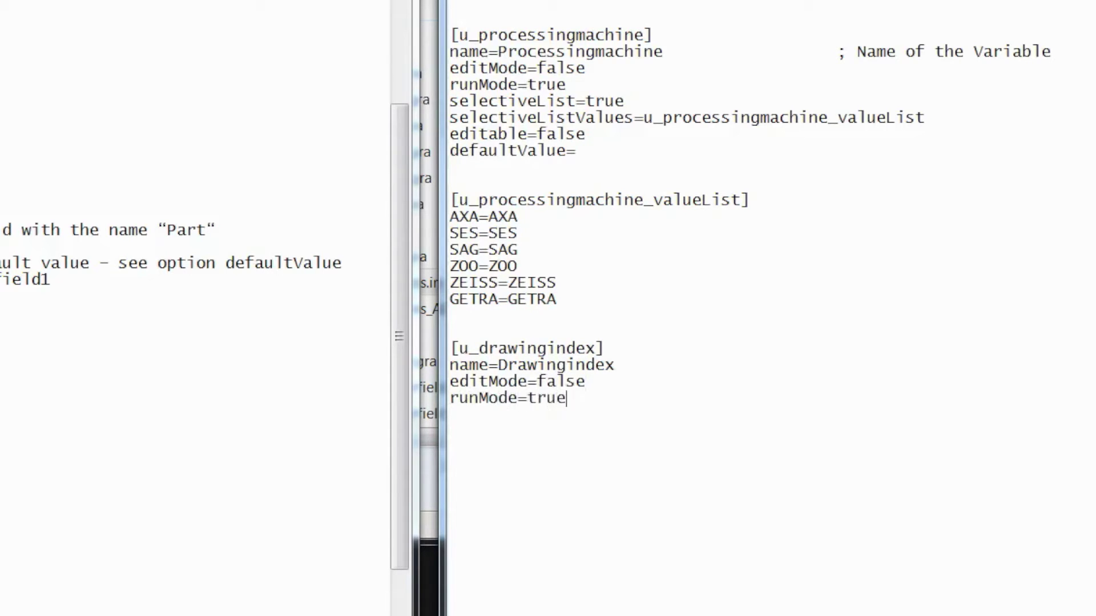
key(Return)
text(editable=)
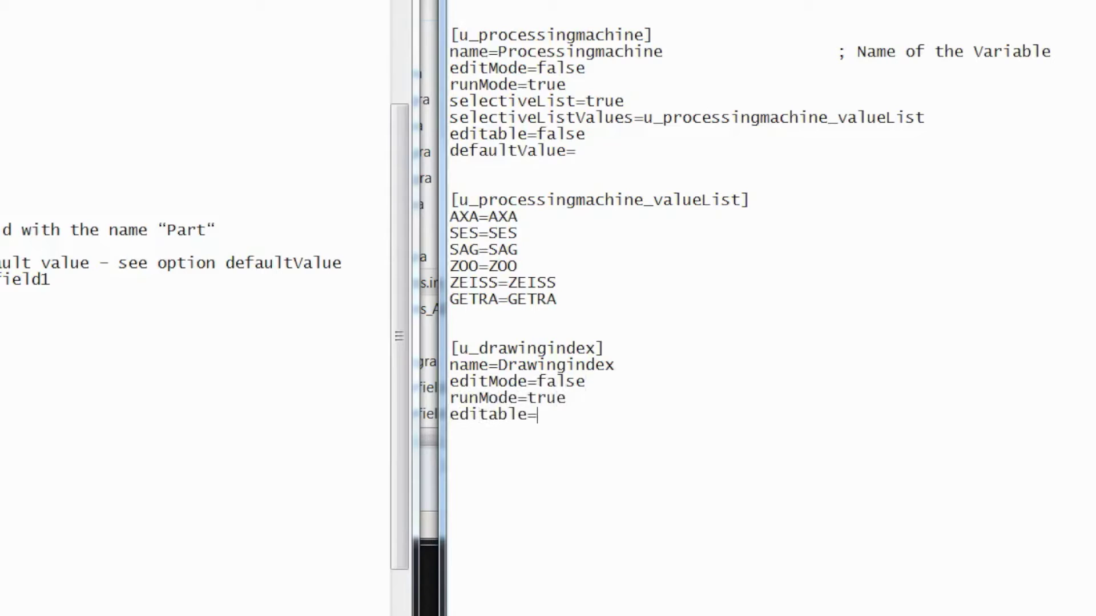
text(true )
text(defaul)
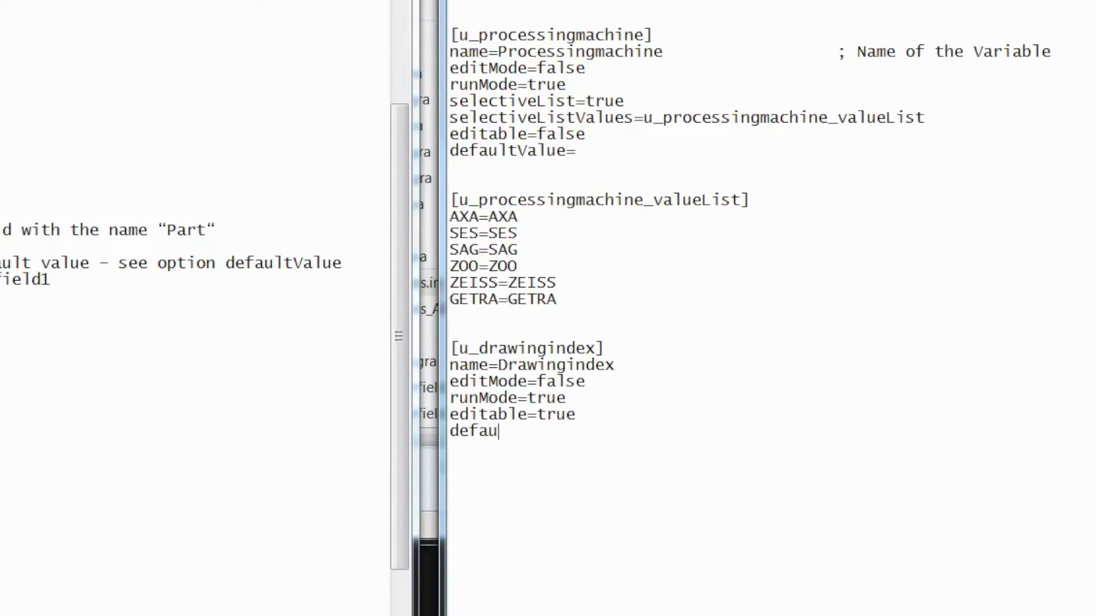
text(tValue=)
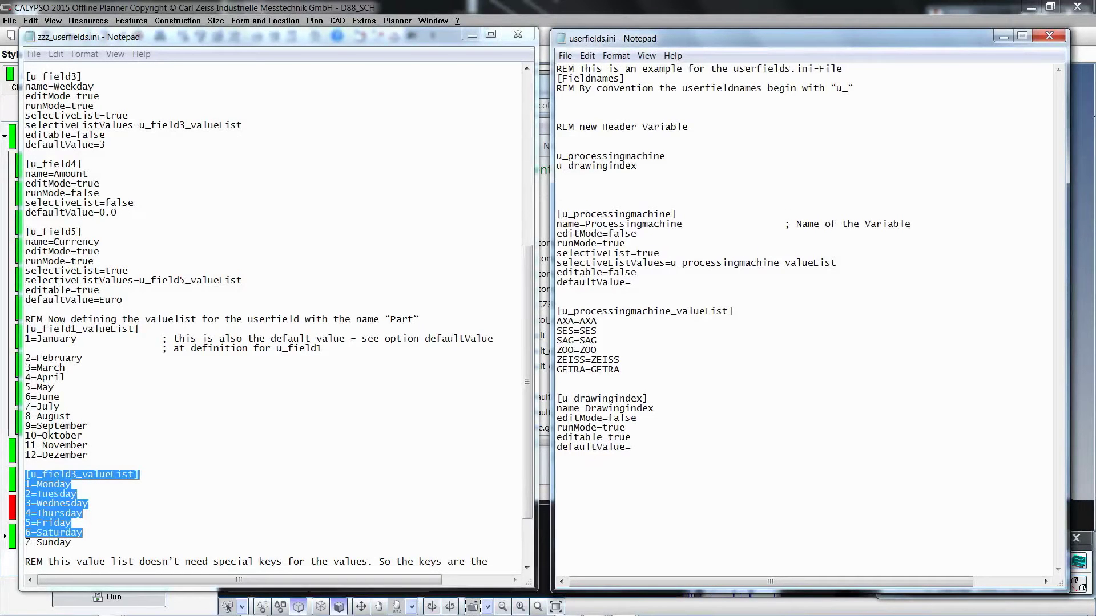
Insert rows of equals signs between the field list and each section, then save userfields.ini.
text(=====================================================================)
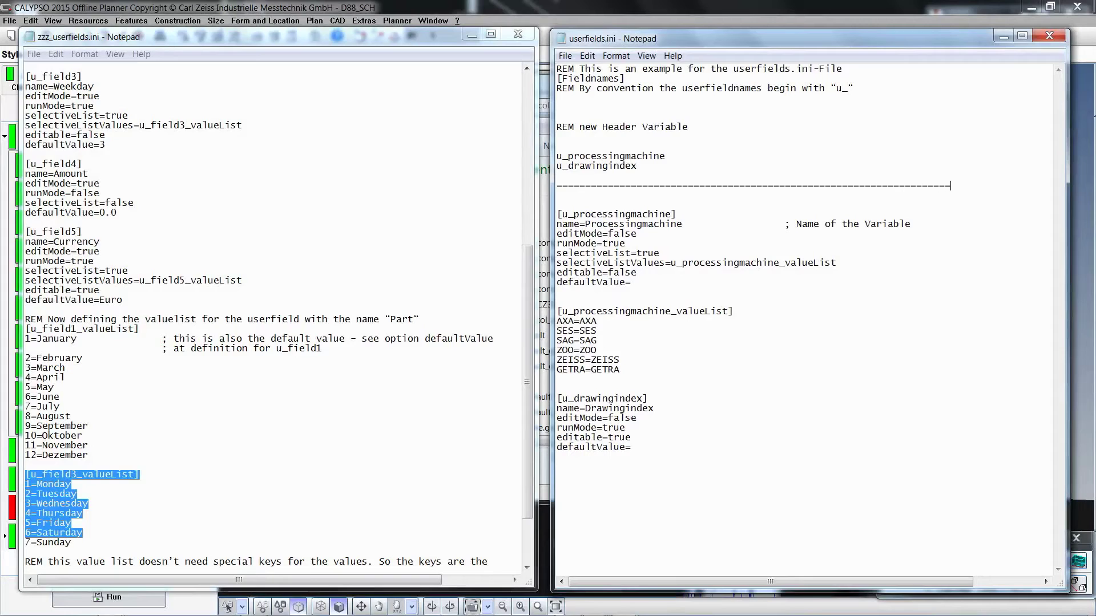
key(Return)
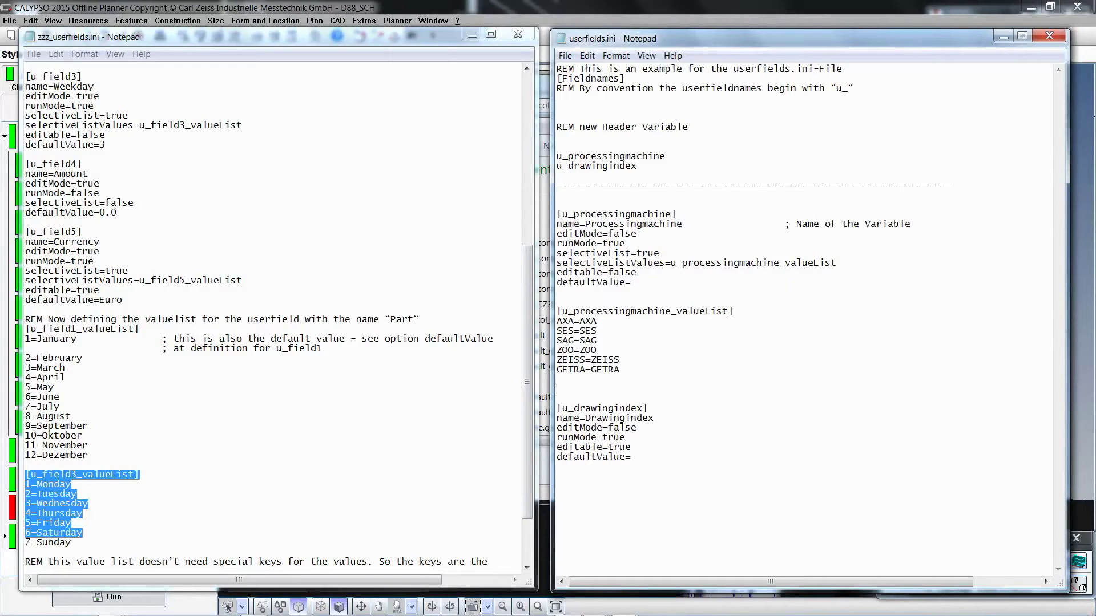
text(=====================================================================)
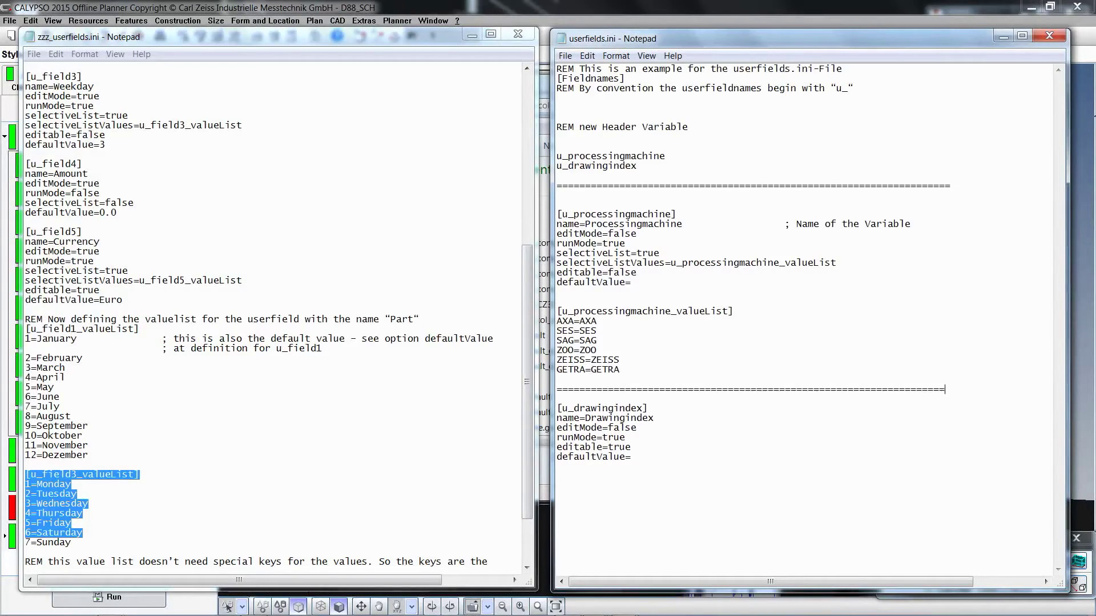
click(557, 477)
text(====================================================================)
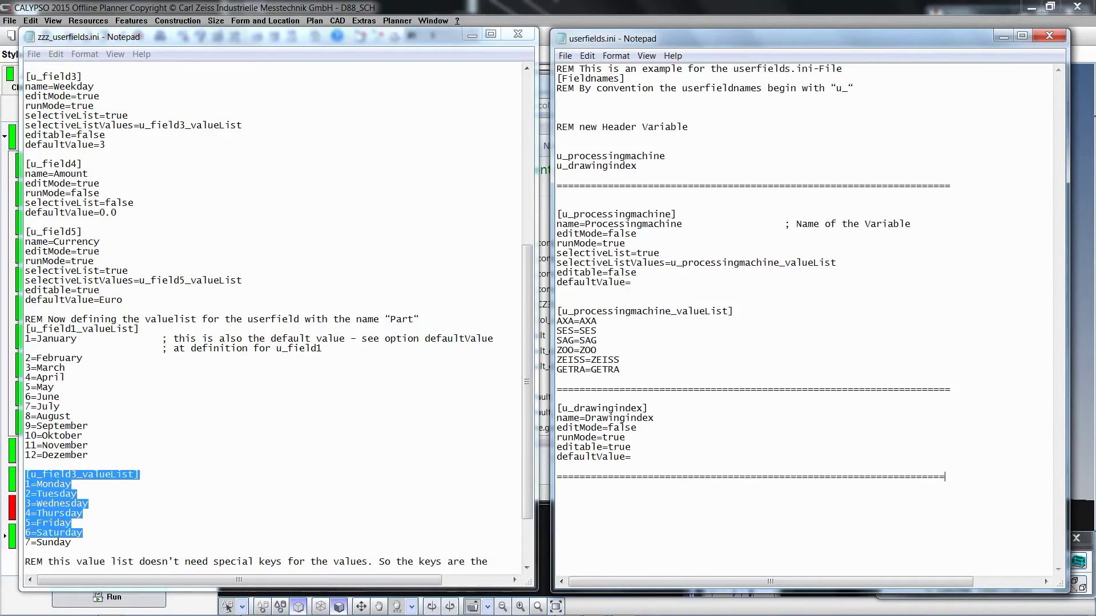
click(565, 55)
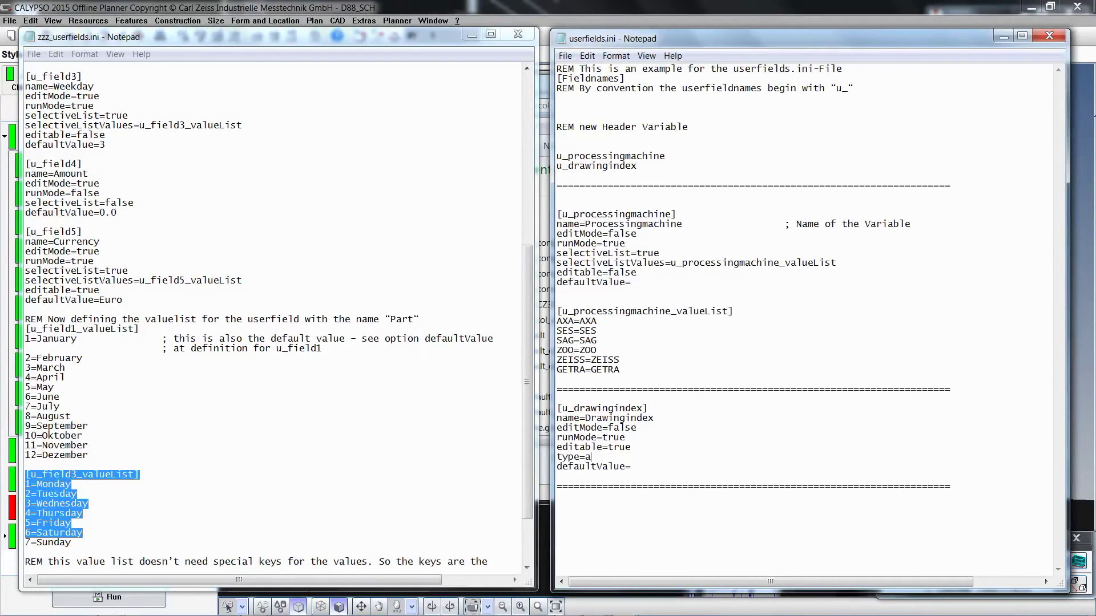
Add type=a and maxLength=5 to the [u_drawingindex] section and save userfields.ini.
key(Return)
text(maxLengt)
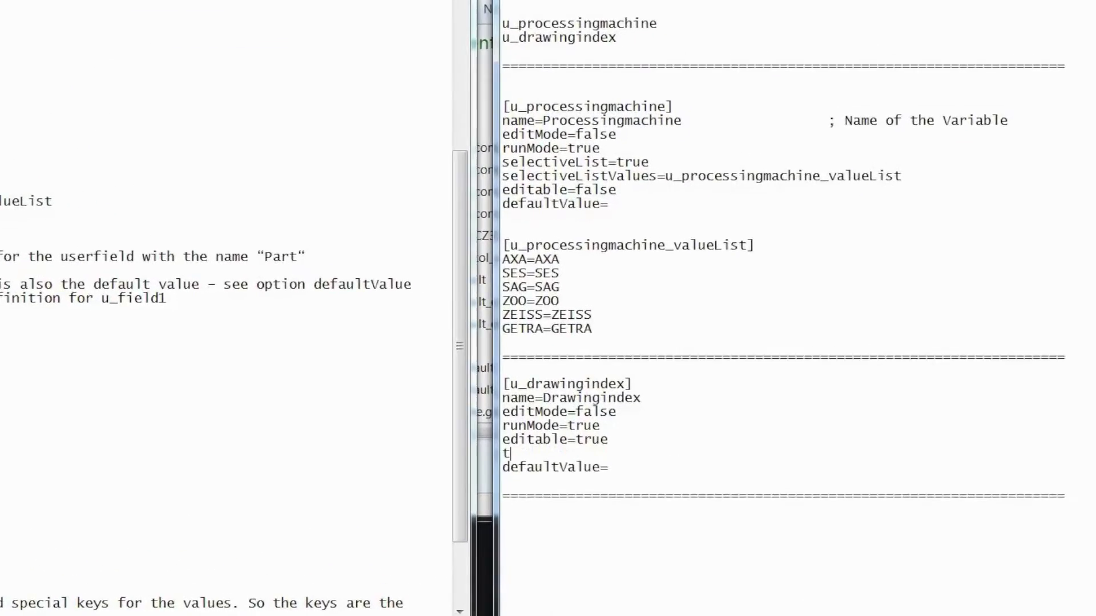
text(ype)
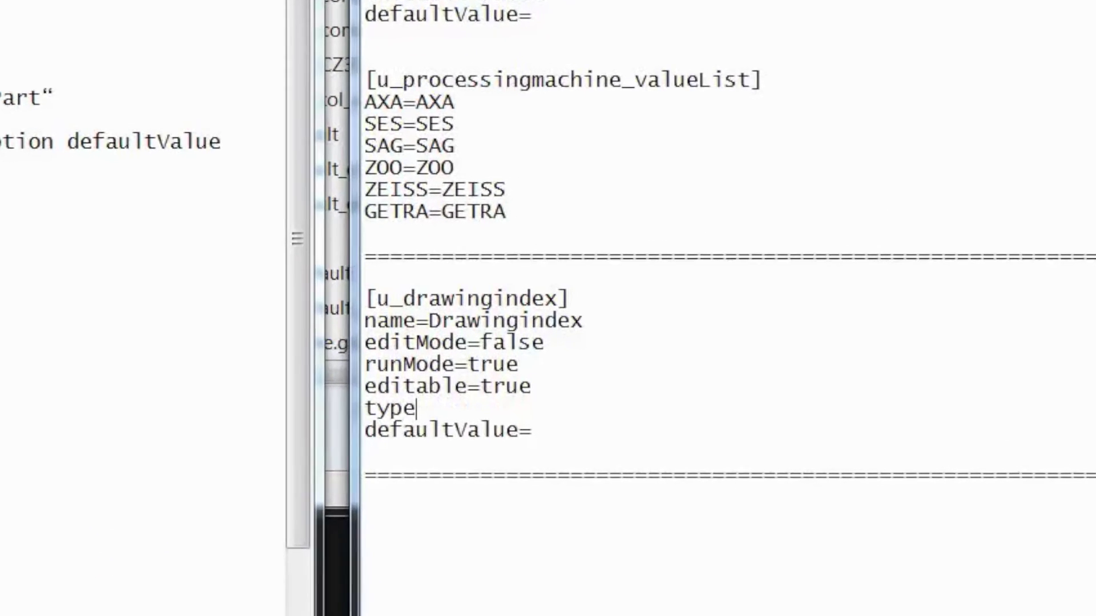
text(=)
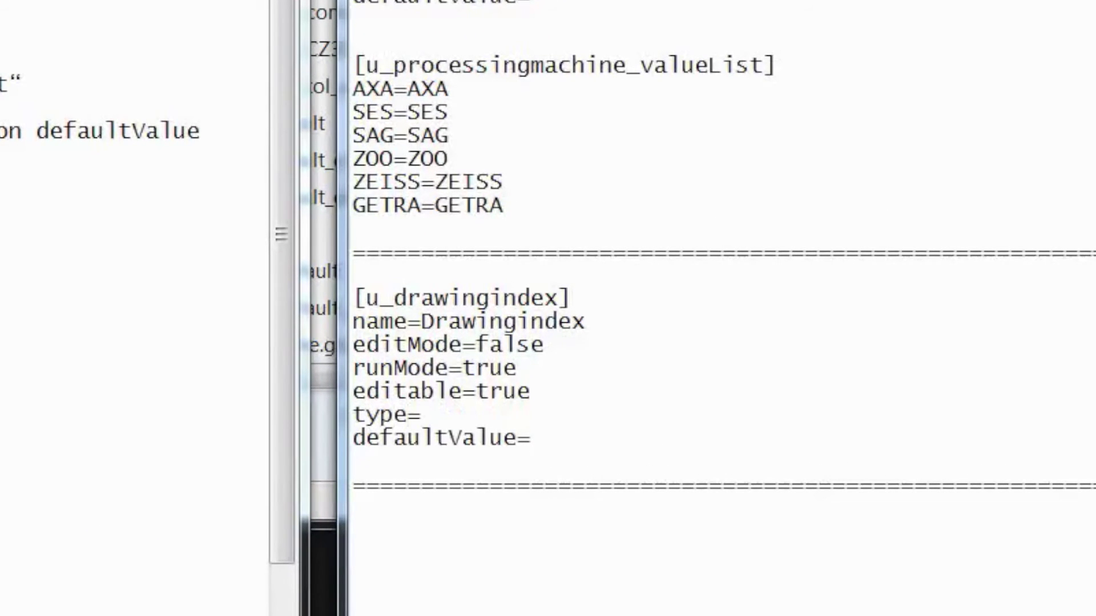
text(a)
key(Return)
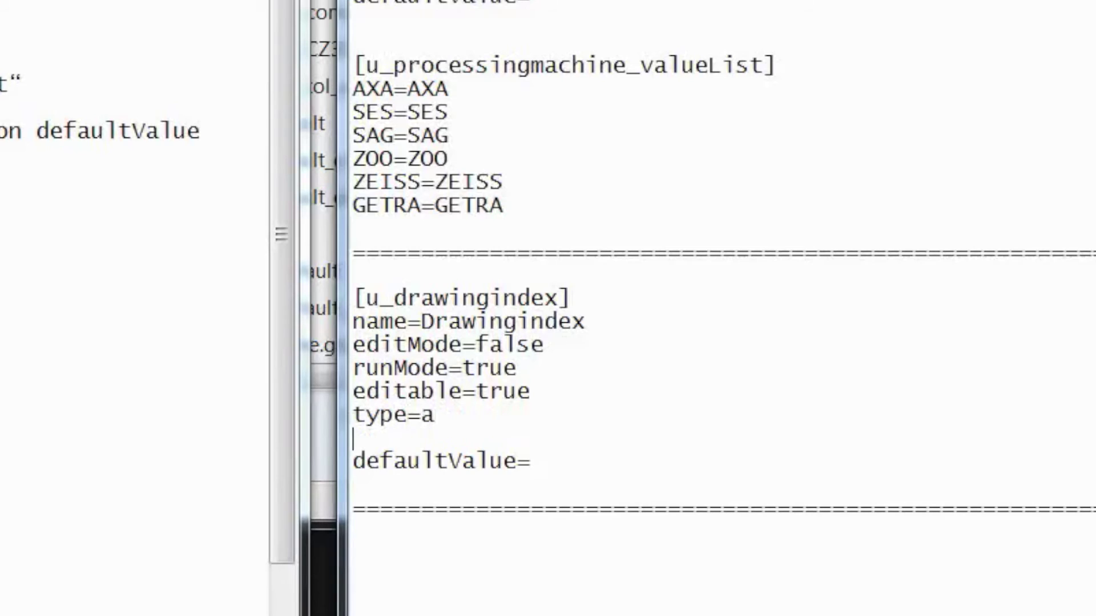
text(maxLeng)
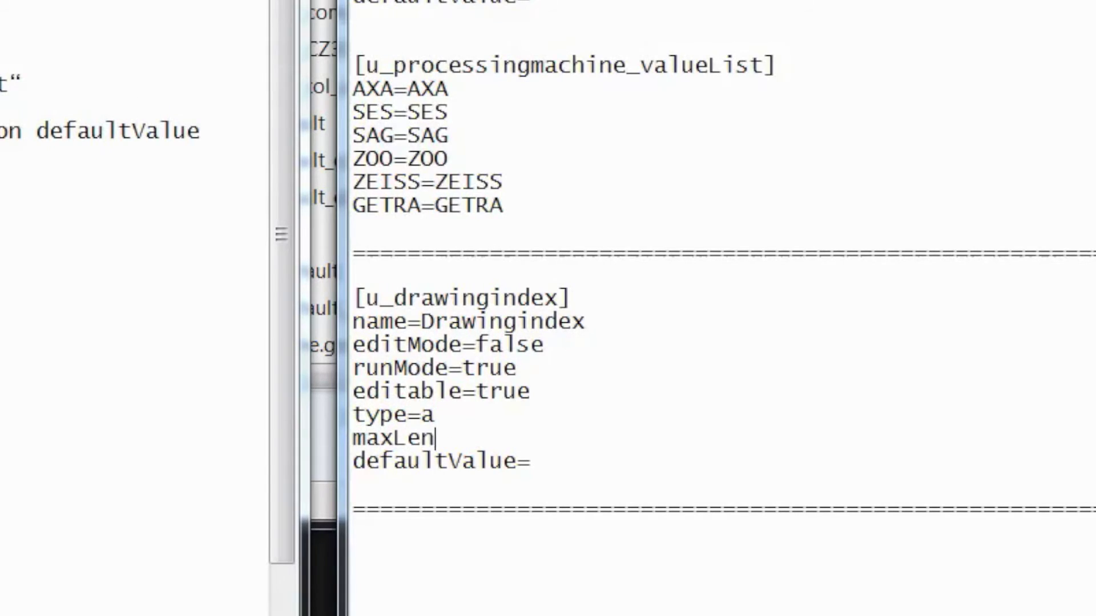
text(th=)
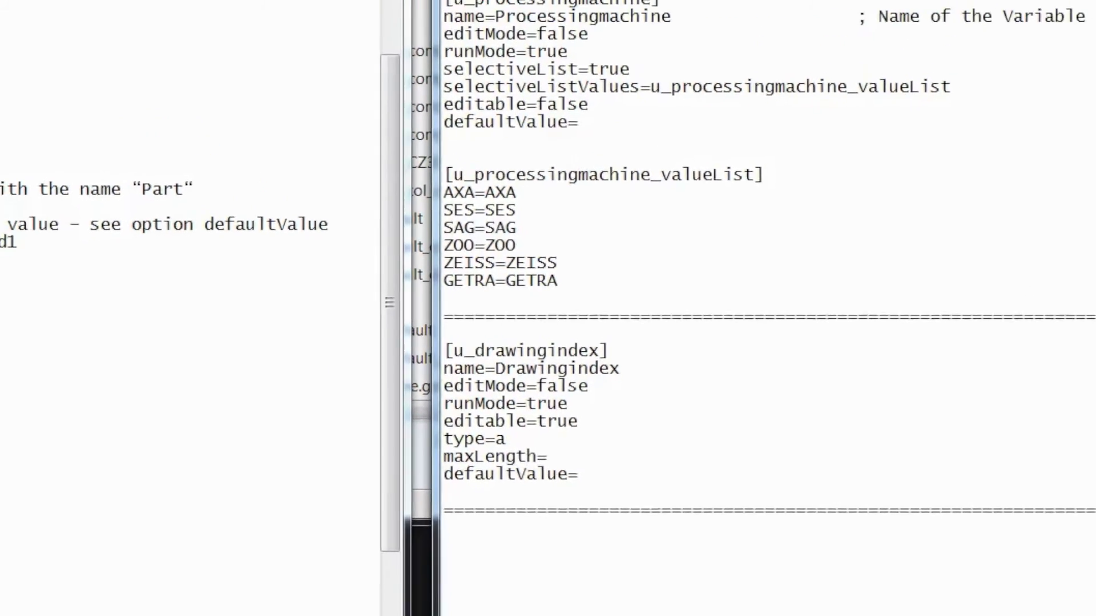
text(5)
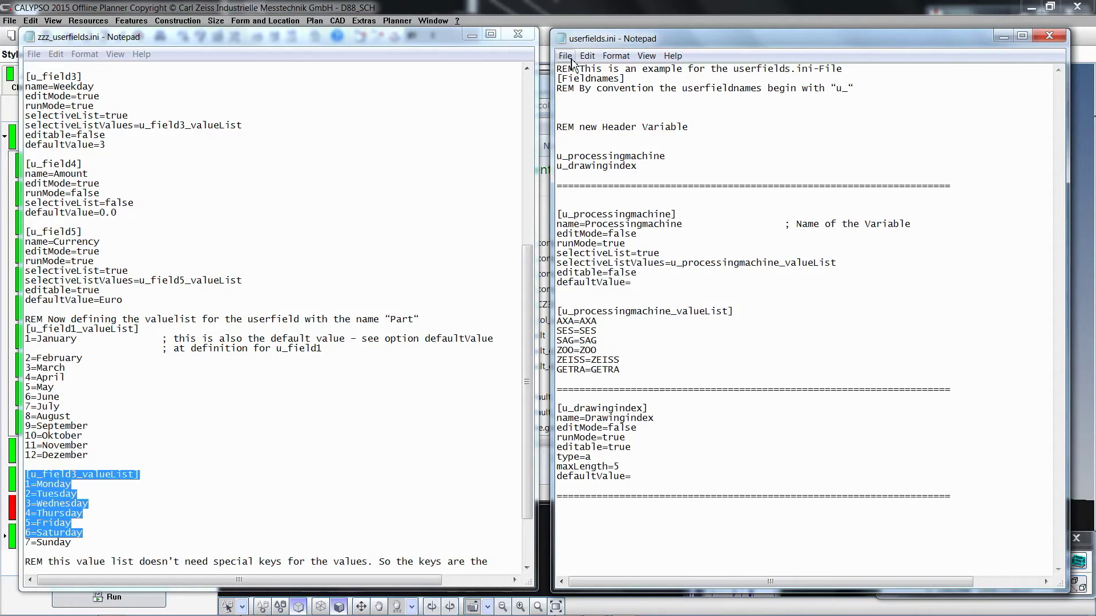
click(565, 55)
click(583, 97)
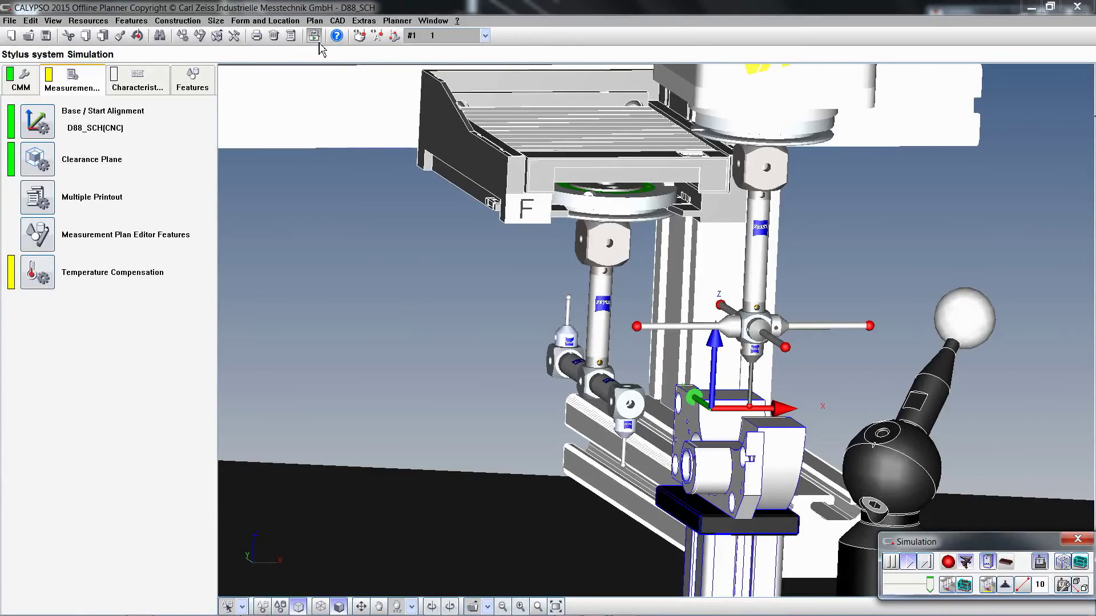
Enter Drawingindex 123456 in the CNC-start header data to trigger the 5-character limit warning.
click(314, 35)
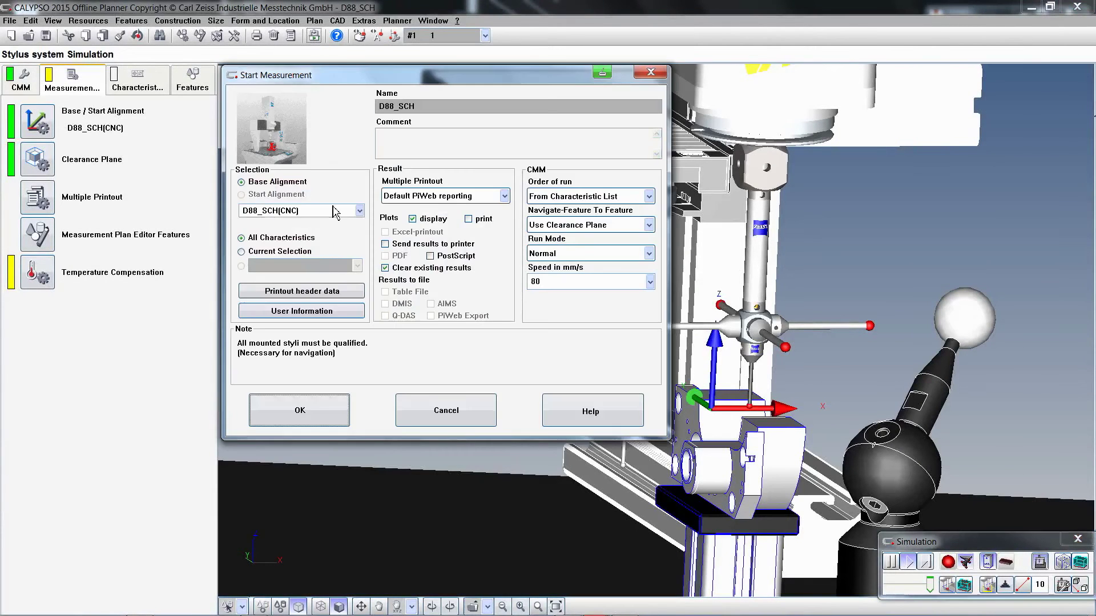
click(327, 290)
click(407, 231)
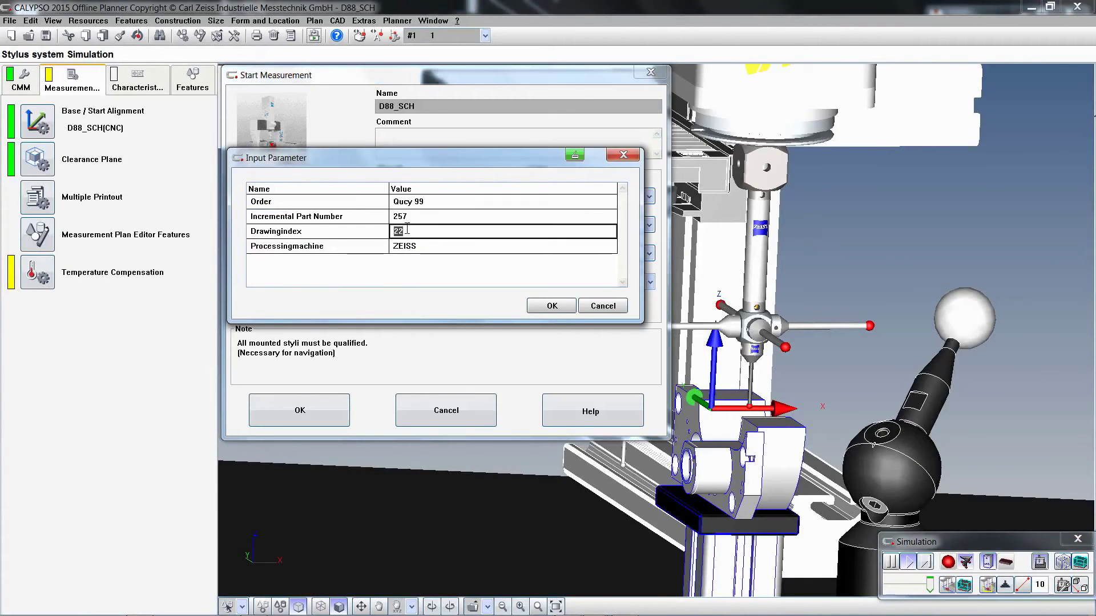
text(123456)
click(537, 306)
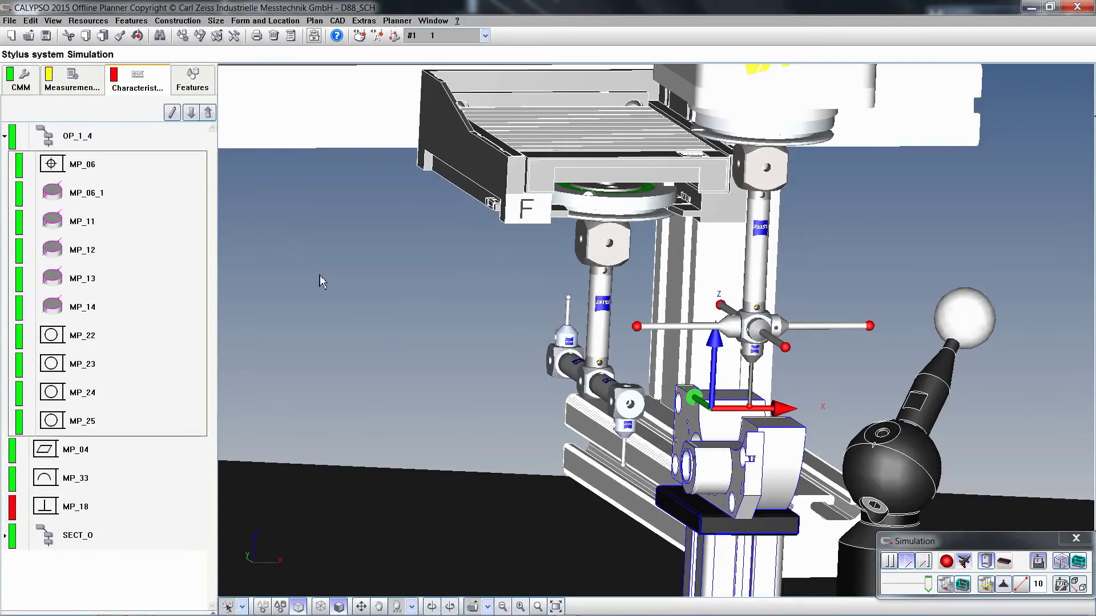
In Multiple Printout, require Processingmachine and Drawingindex header input at CNC-Start.
click(90, 85)
click(40, 205)
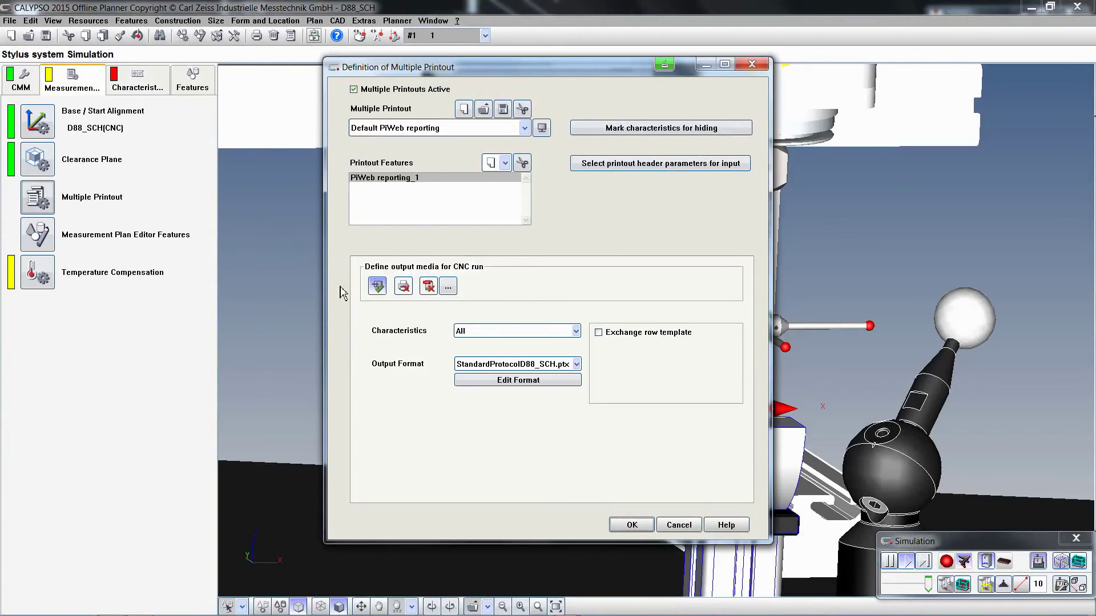
click(646, 165)
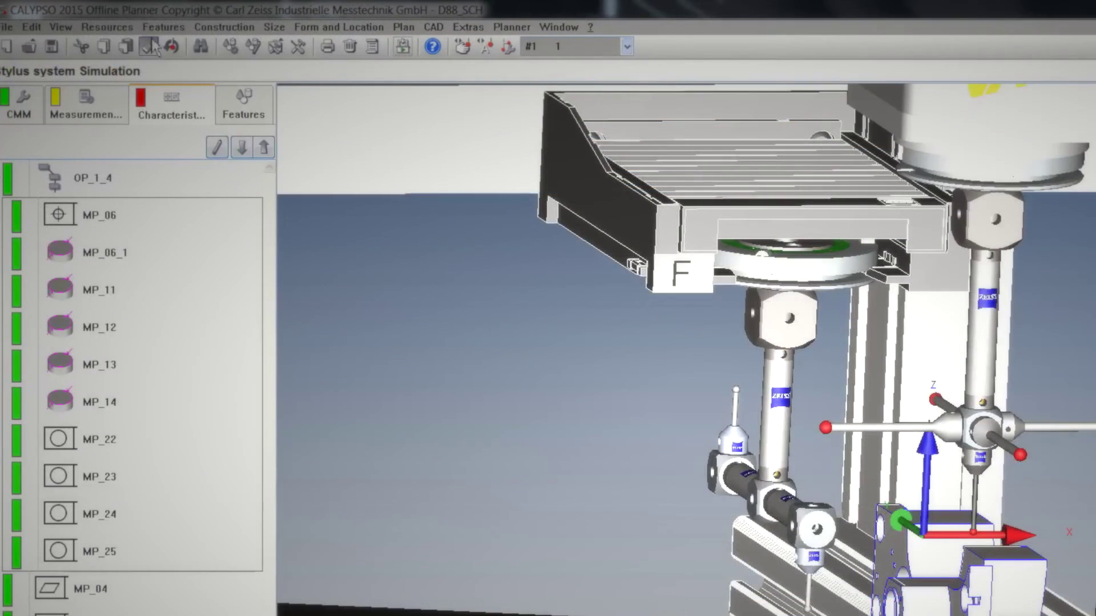
click(106, 27)
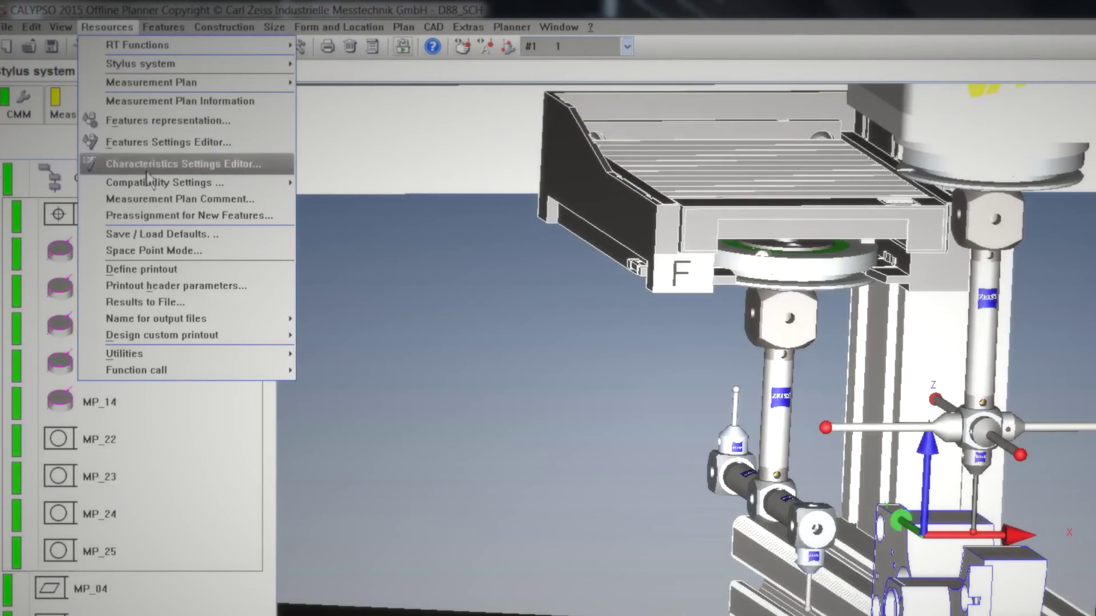
click(158, 286)
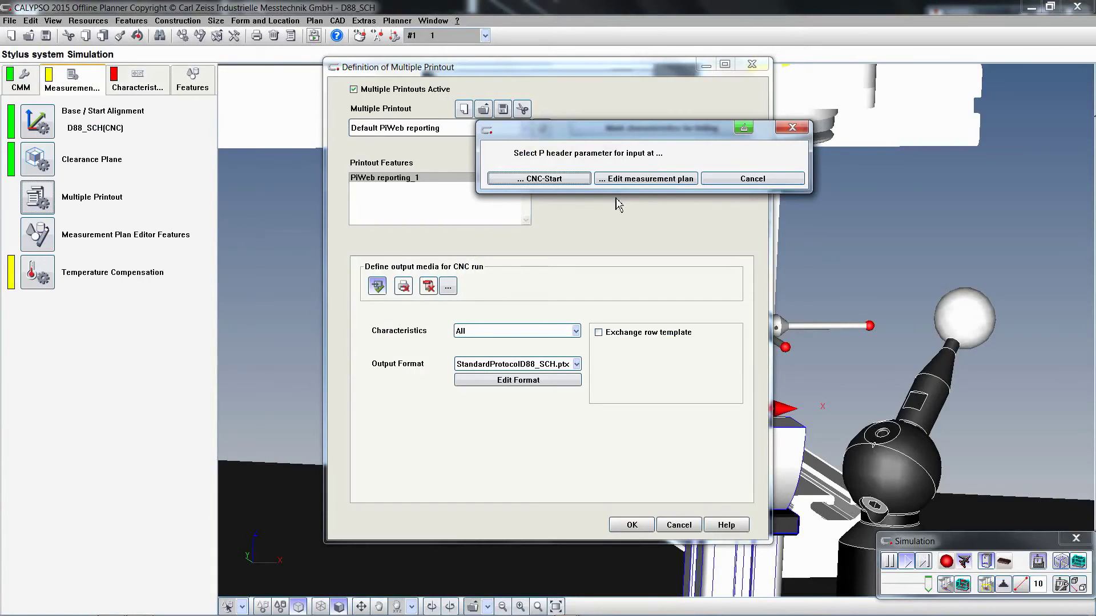
click(559, 179)
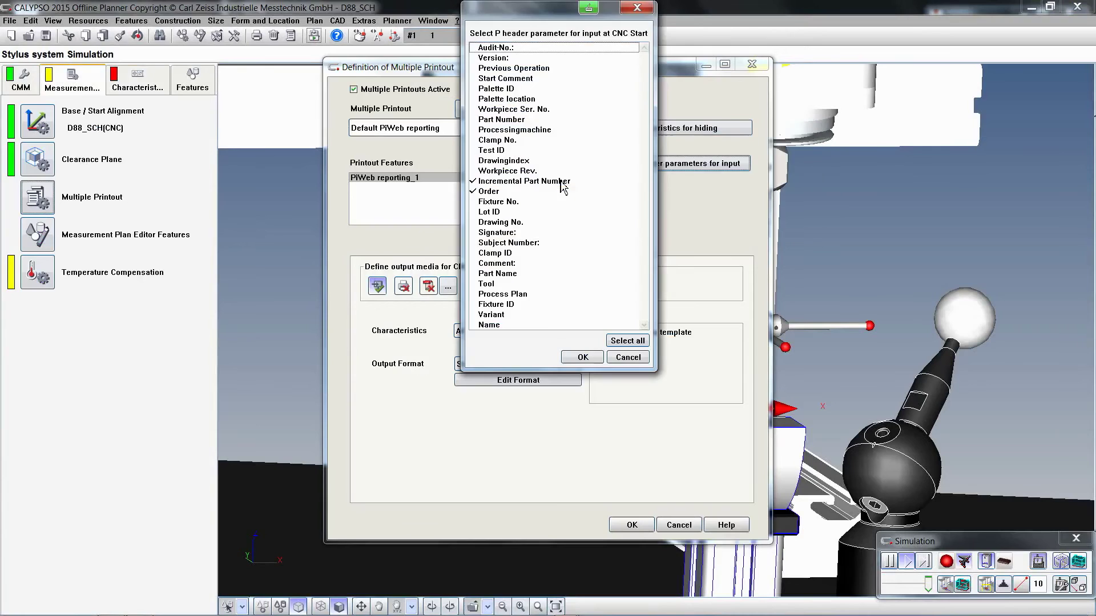
click(500, 132)
click(494, 163)
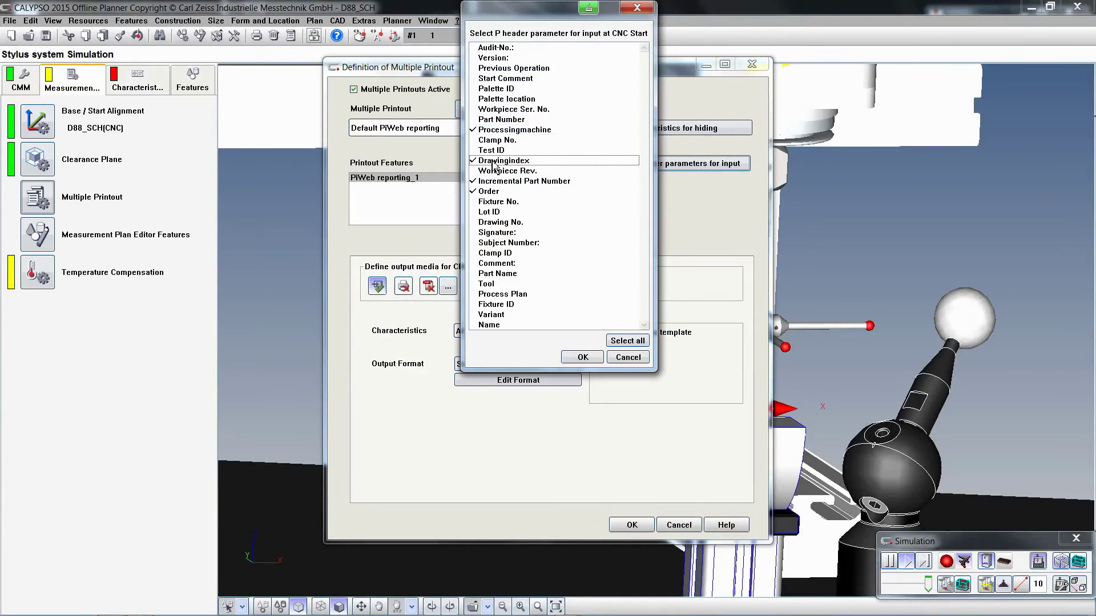
click(578, 357)
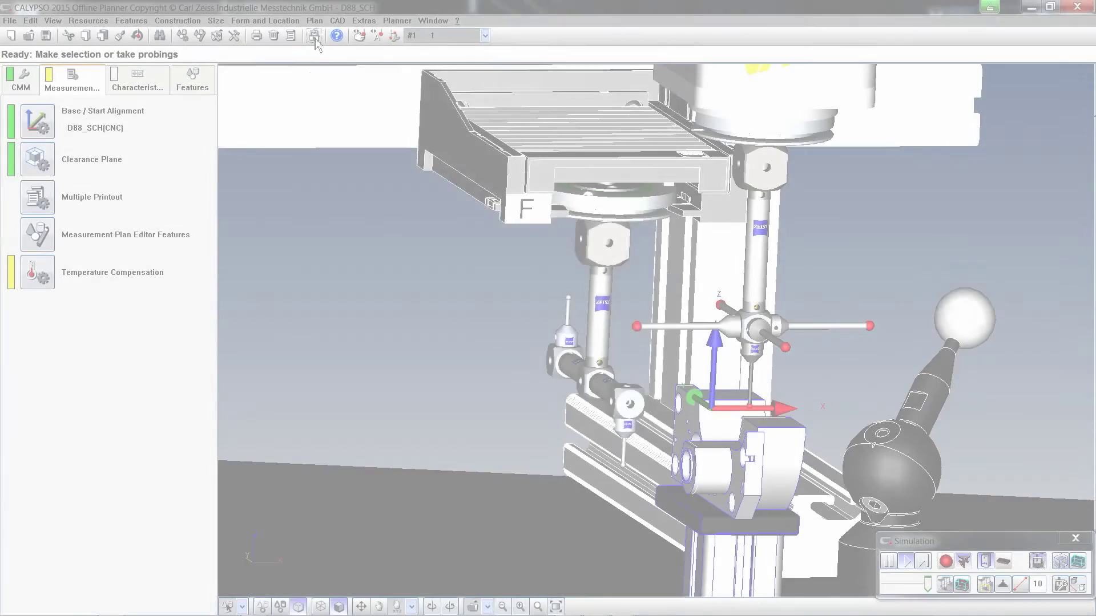
Start the CNC run with header data Drawingindex 22 and Processingmachine ZEISS.
click(314, 35)
click(291, 289)
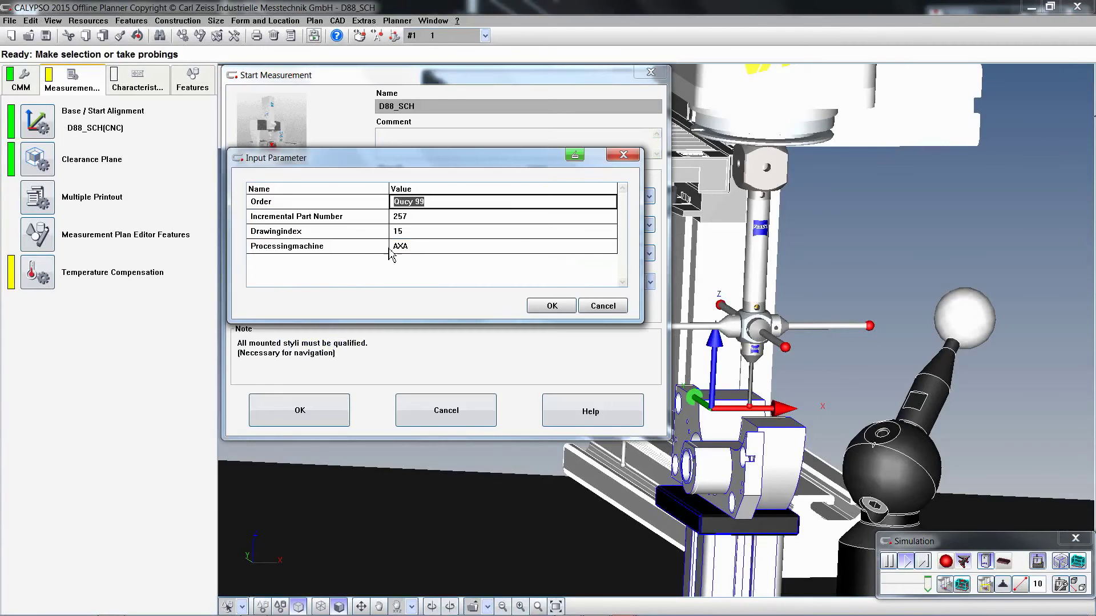
click(415, 231)
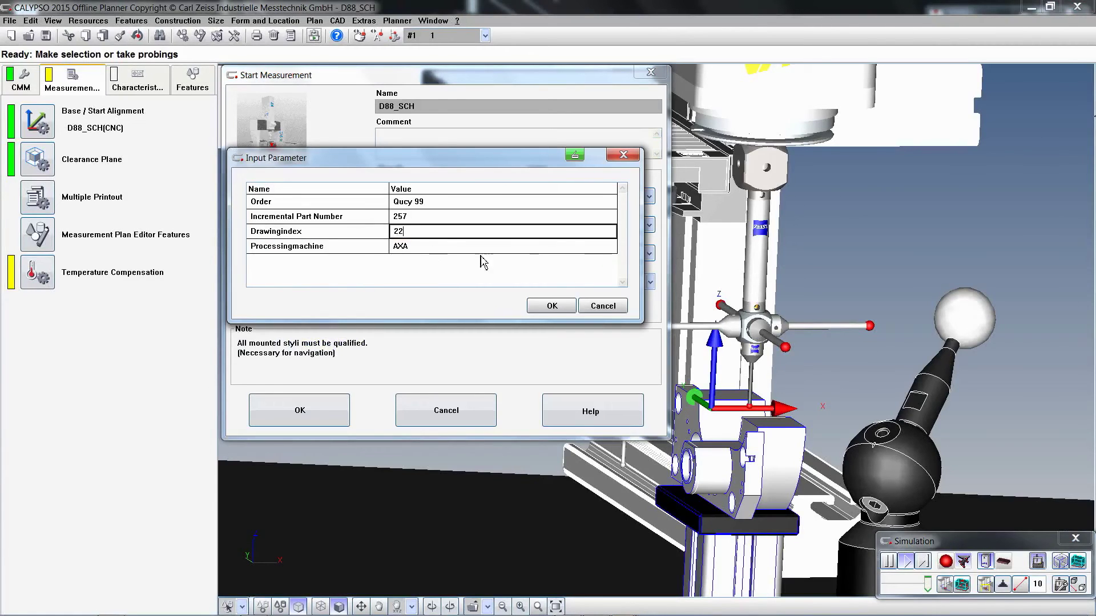
click(609, 248)
click(611, 245)
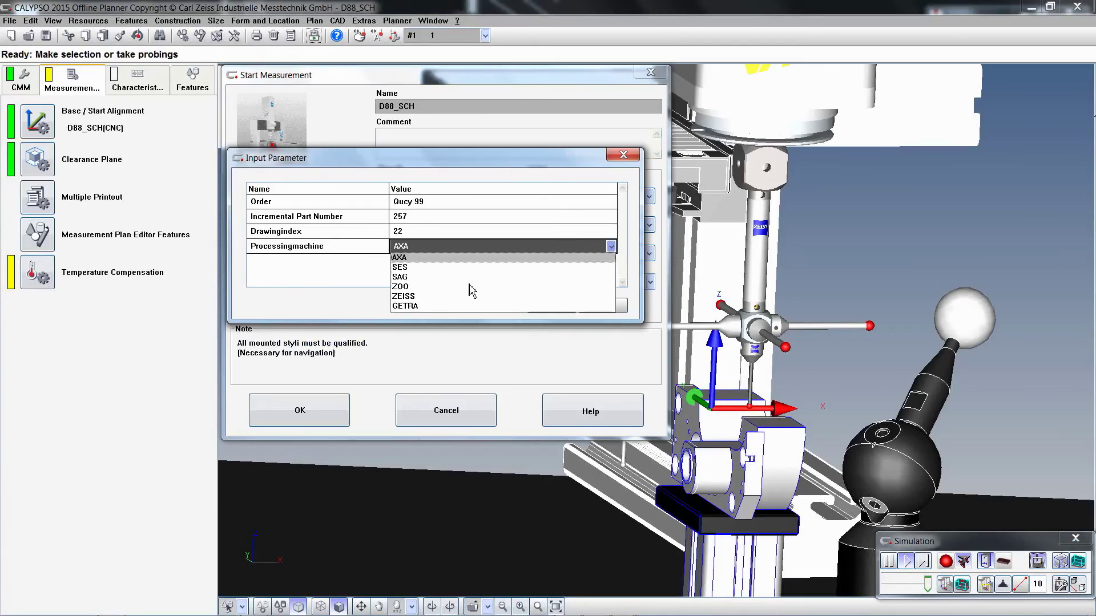
click(423, 298)
click(543, 305)
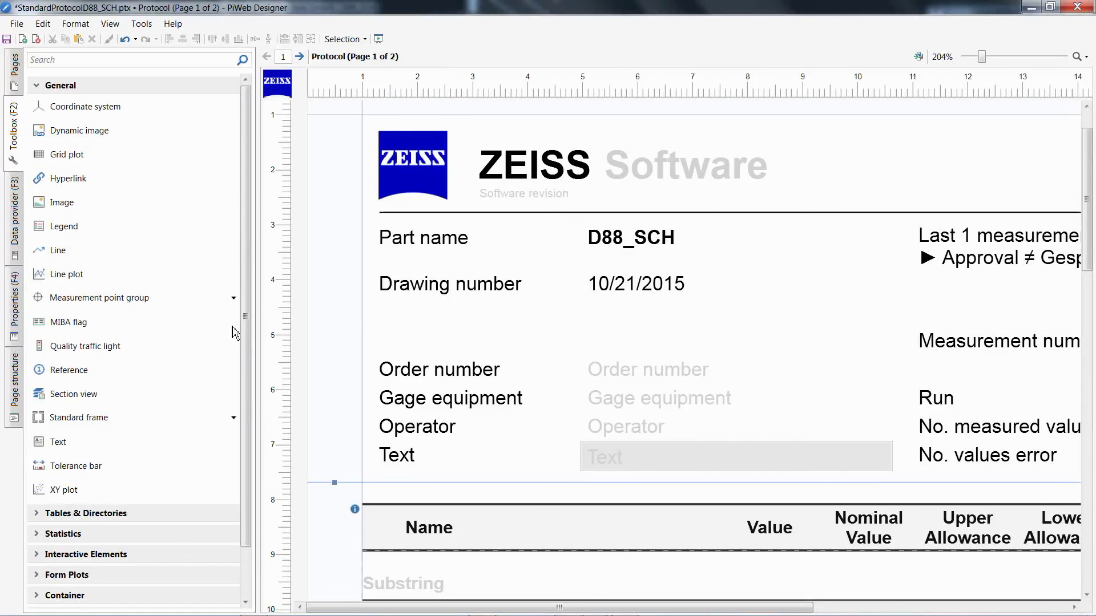
Add a widened 'Drawingindex' text label under Drawing number and copy it into the value column.
mouse_move(43, 442)
mouse_down()
mouse_move(423, 320)
mouse_move(393, 311)
mouse_up()
drag(461, 311, 574, 313)
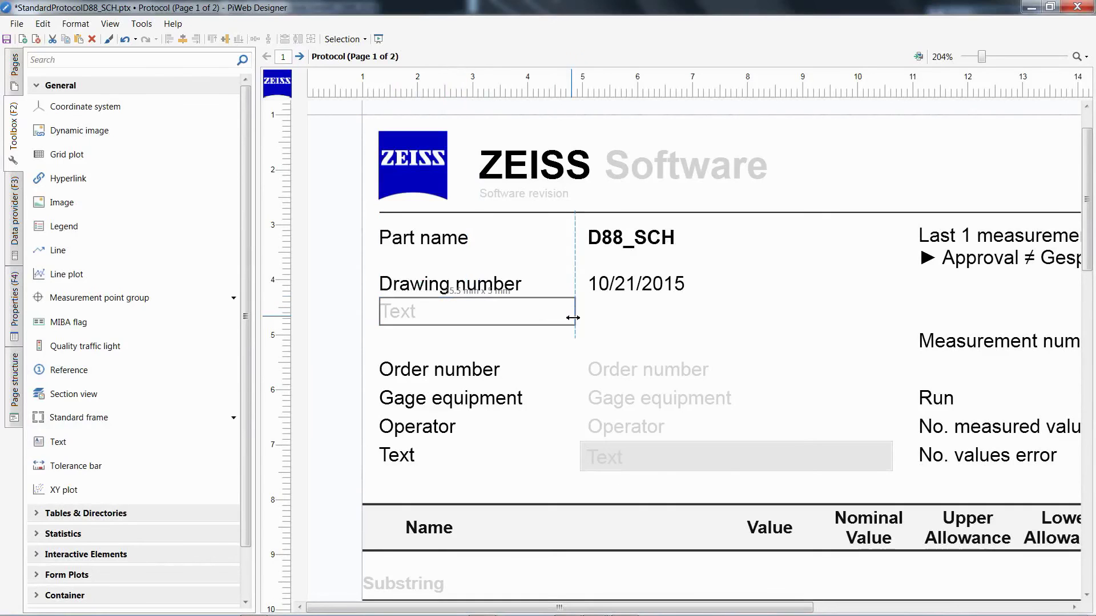
double_click(421, 317)
text(Draw)
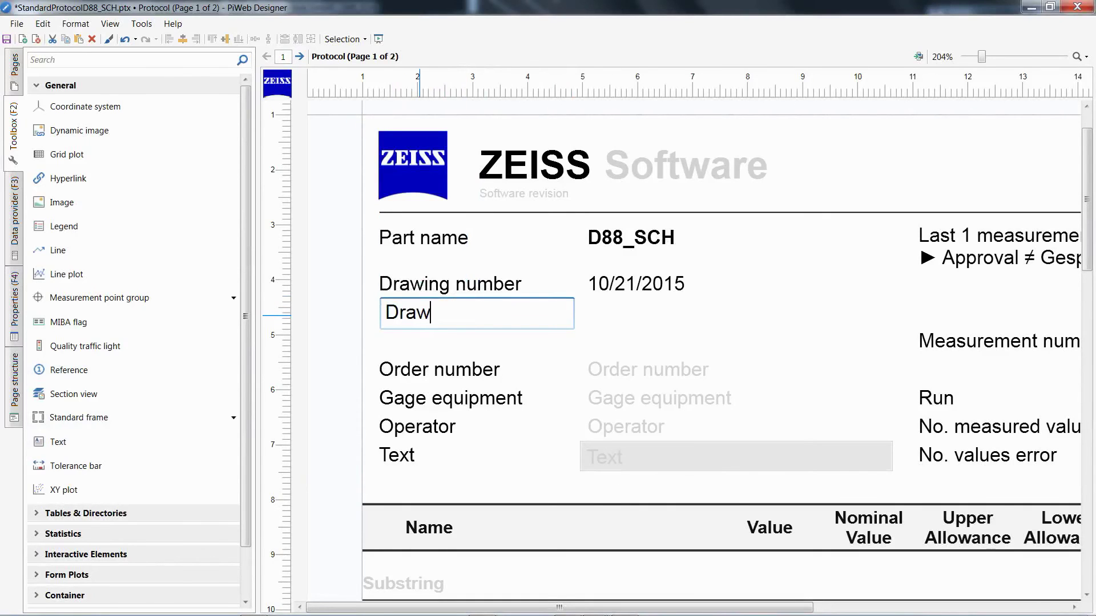
text(ingindex)
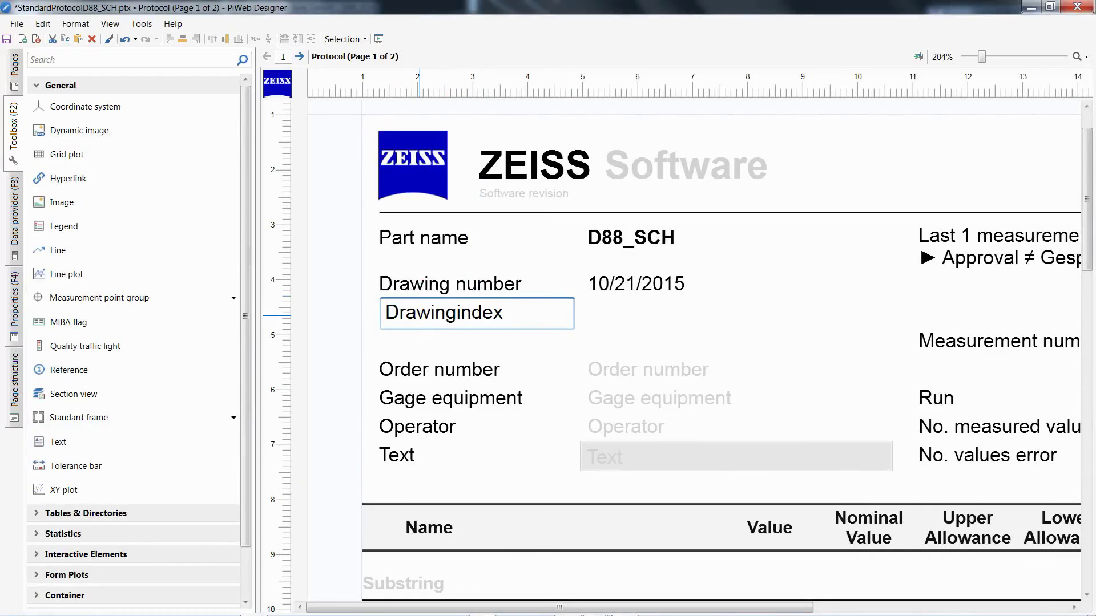
click(643, 308)
click(502, 319)
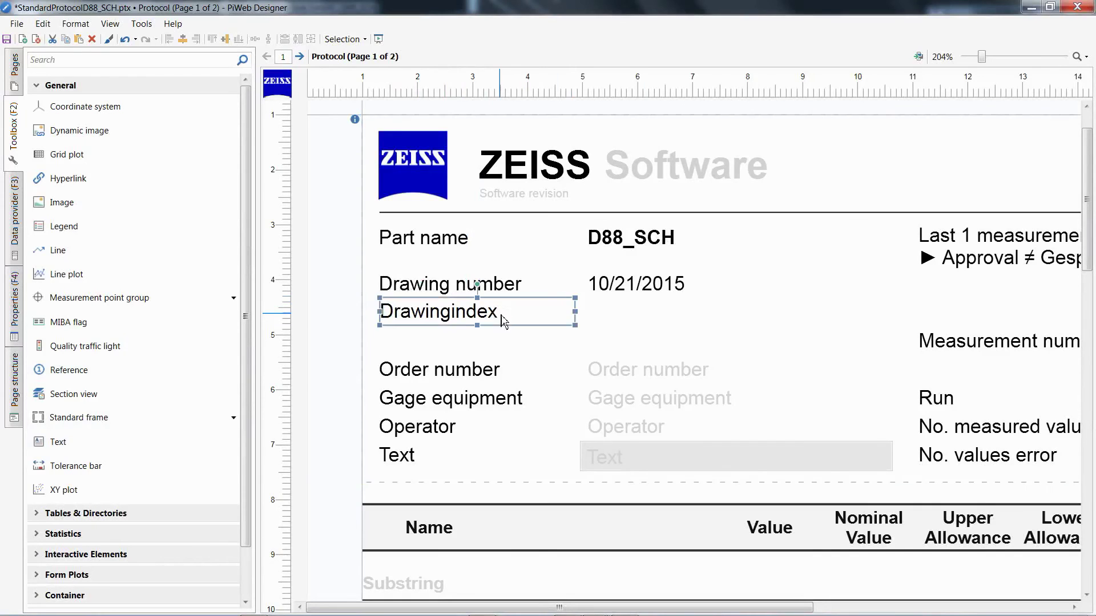
mouse_move(501, 315)
mouse_down()
mouse_move(597, 320)
mouse_move(628, 308)
mouse_up()
Bind the value-column Drawingindex field to the Property (Name-Value-Pair) variable u_drawingindex.
right_click(629, 309)
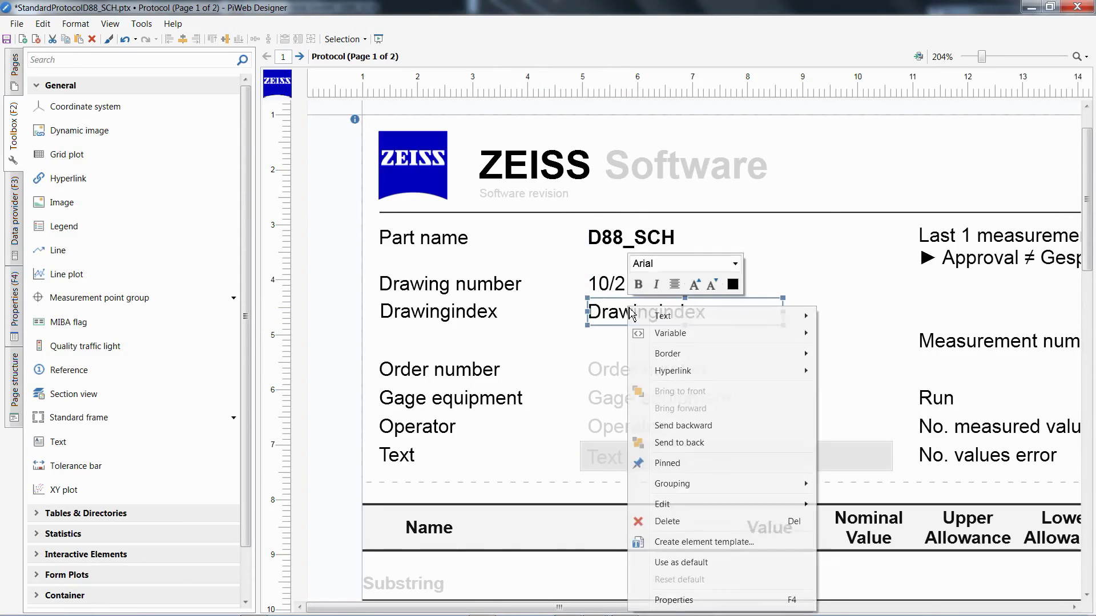
mouse_move(686, 337)
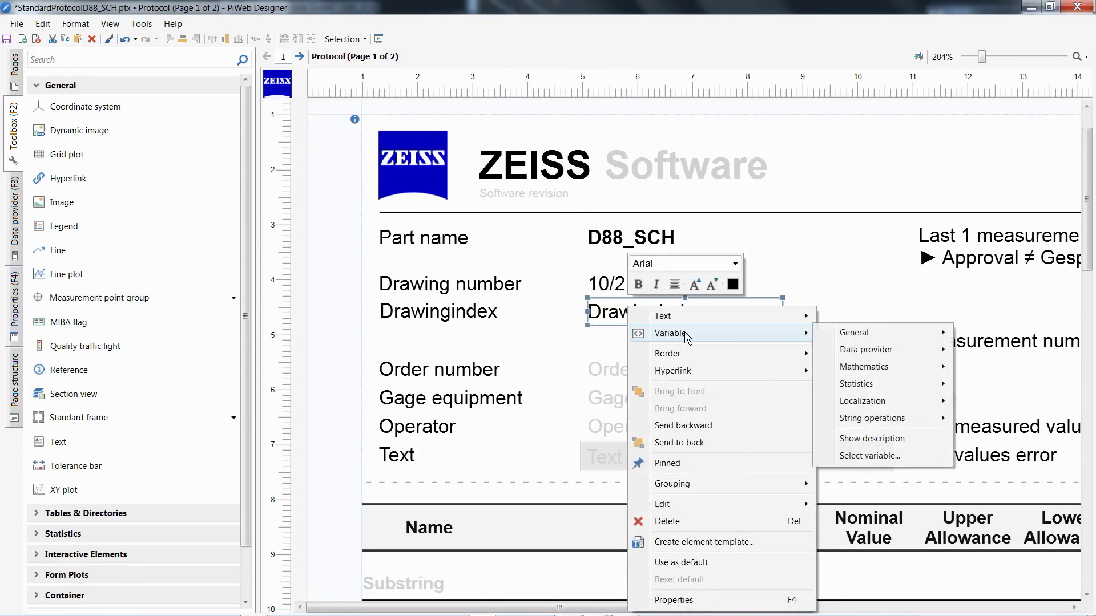
click(869, 456)
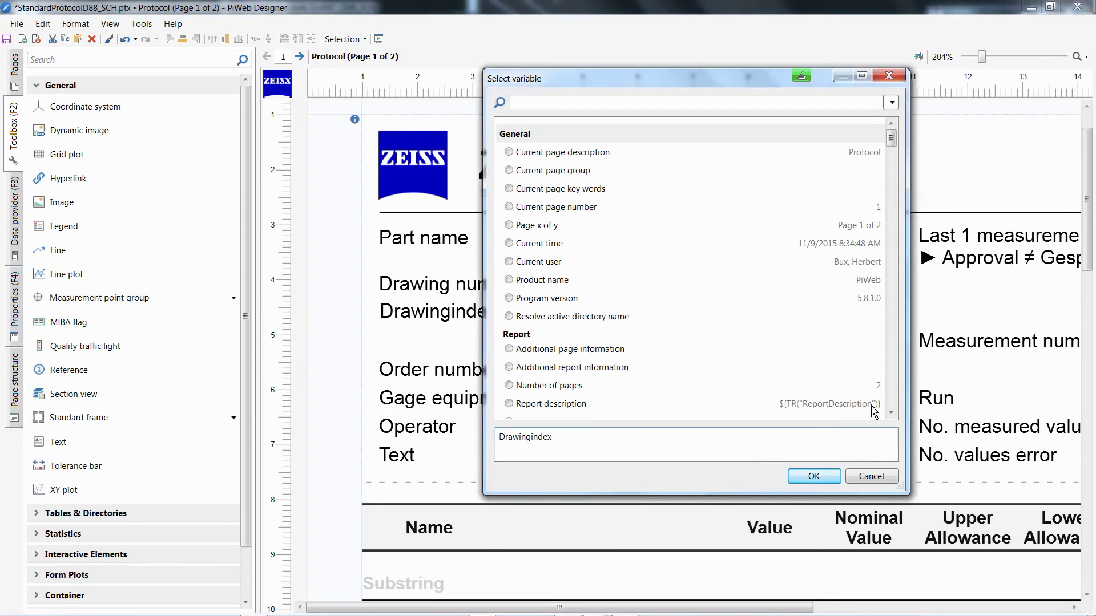
drag(892, 143, 894, 197)
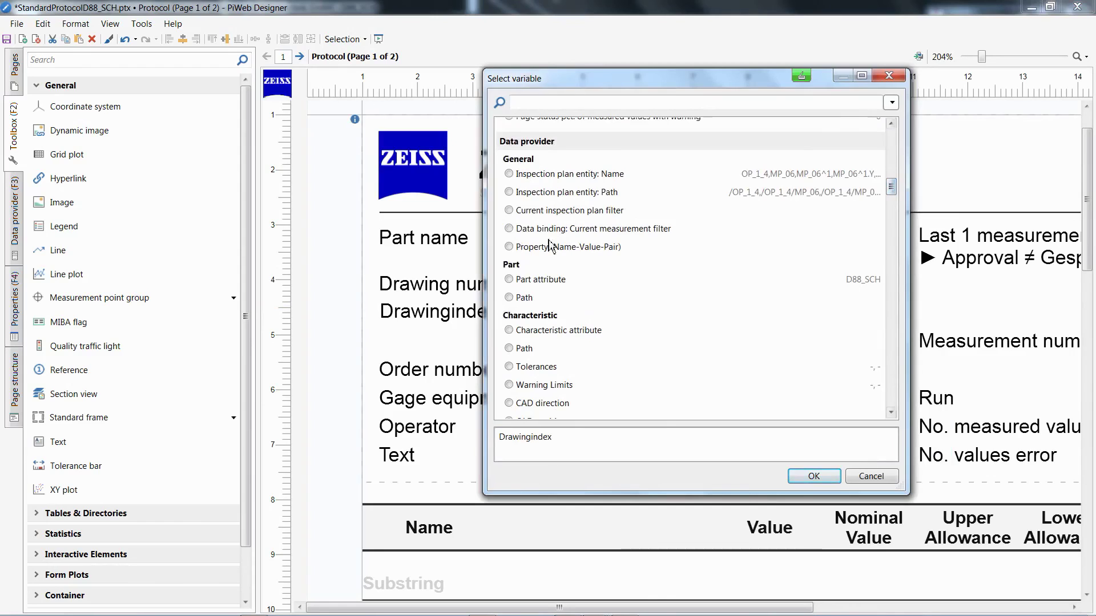
click(510, 247)
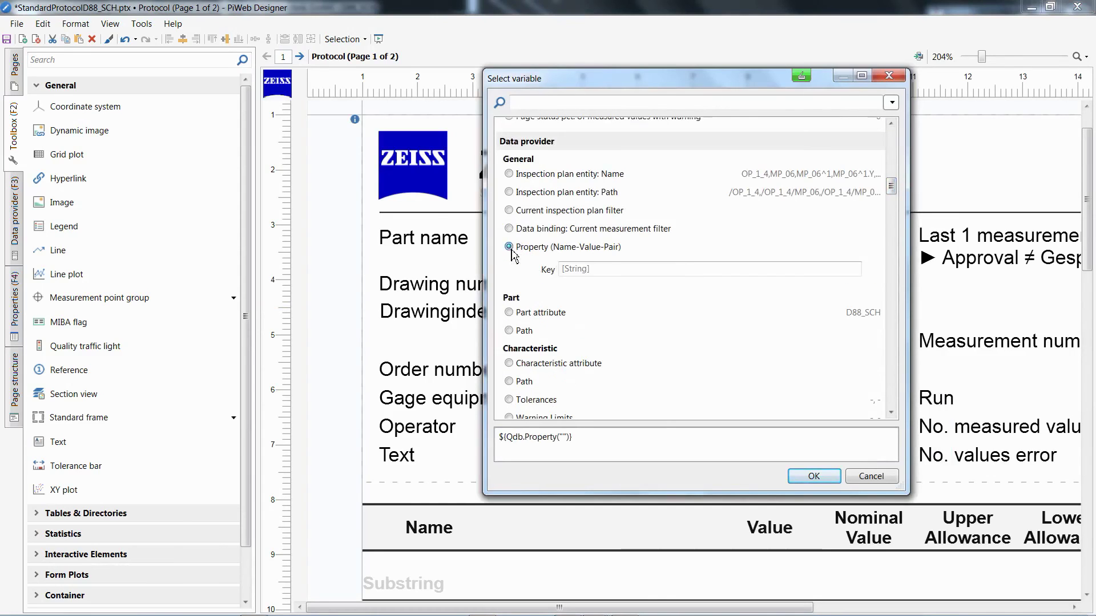
click(588, 270)
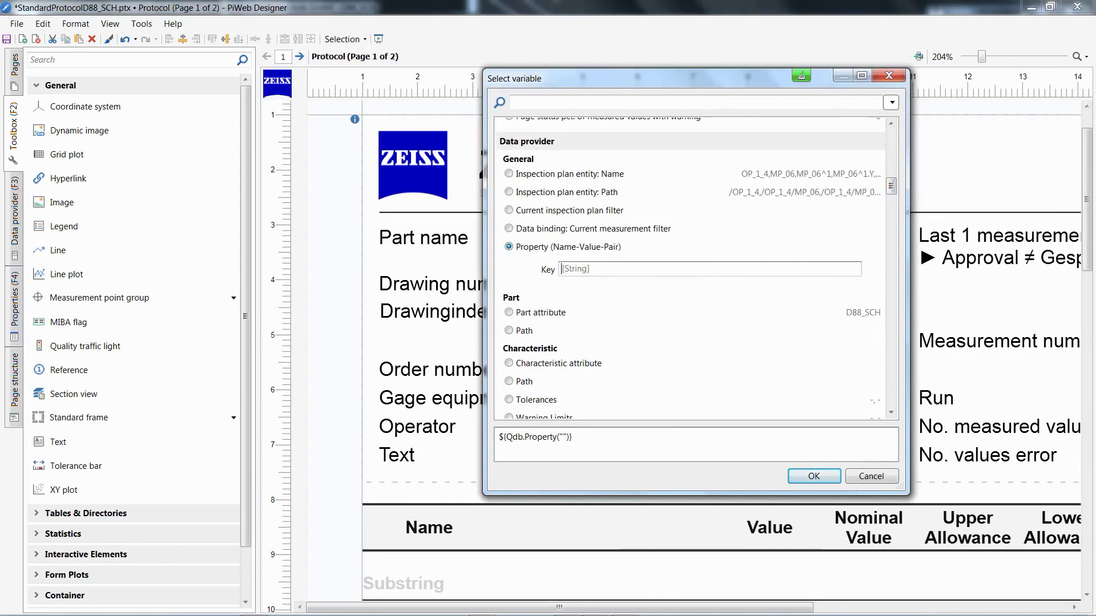
text("u_drawingindex)
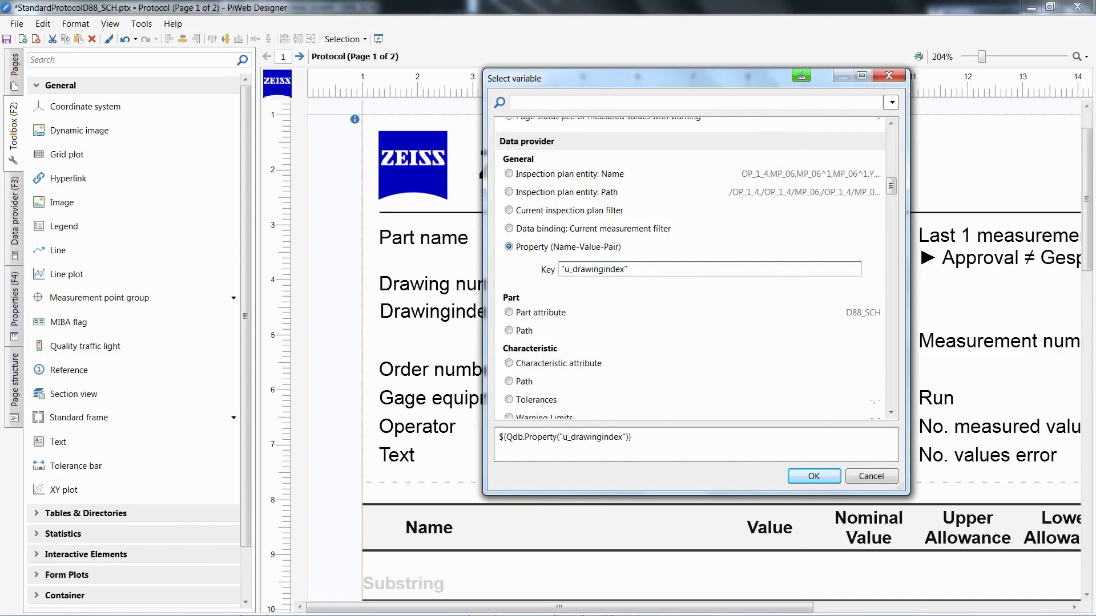
click(813, 477)
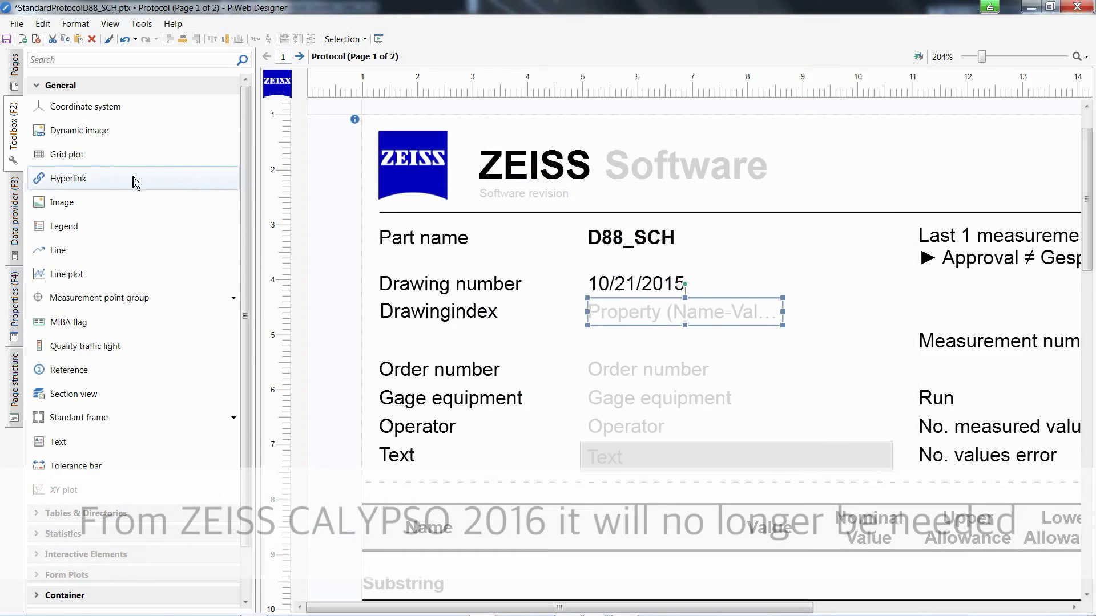
Set the root part D88_SCH as the report's data binding, accepting the warning.
click(17, 201)
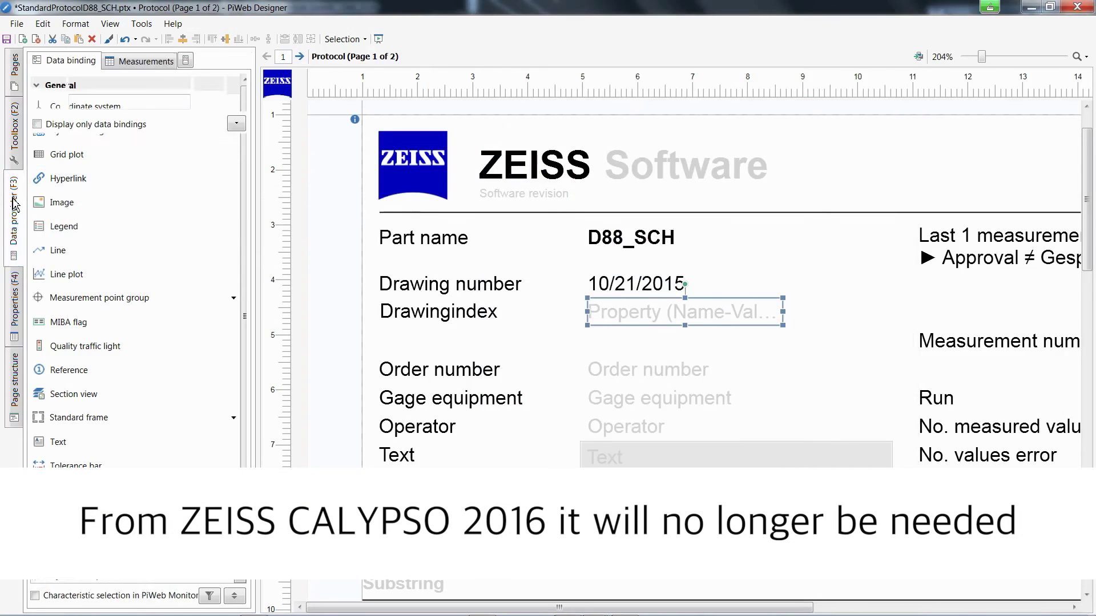
click(39, 163)
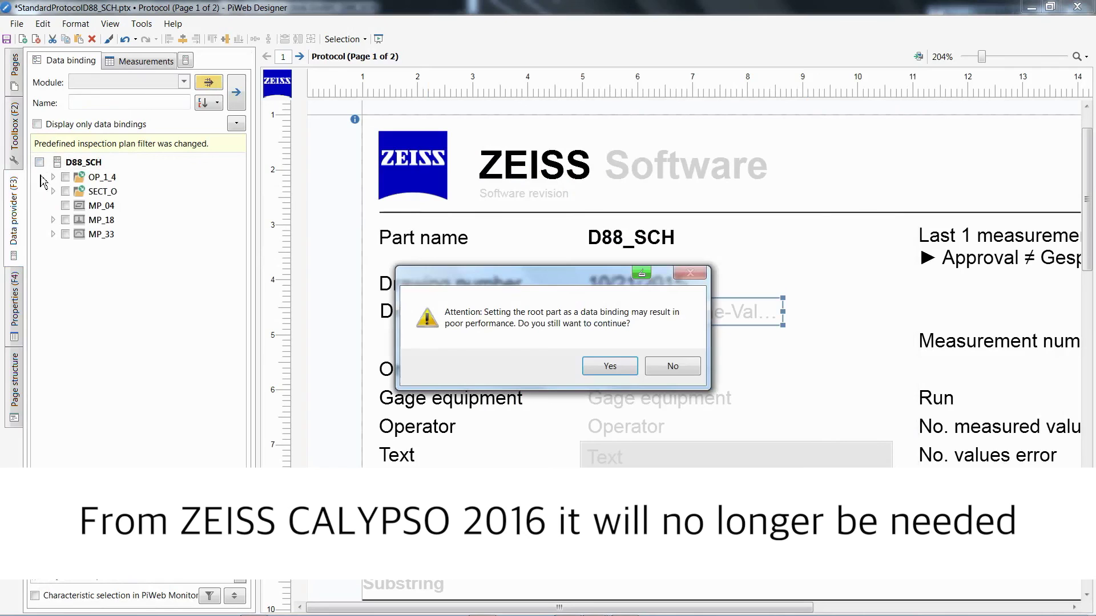
click(606, 368)
click(15, 145)
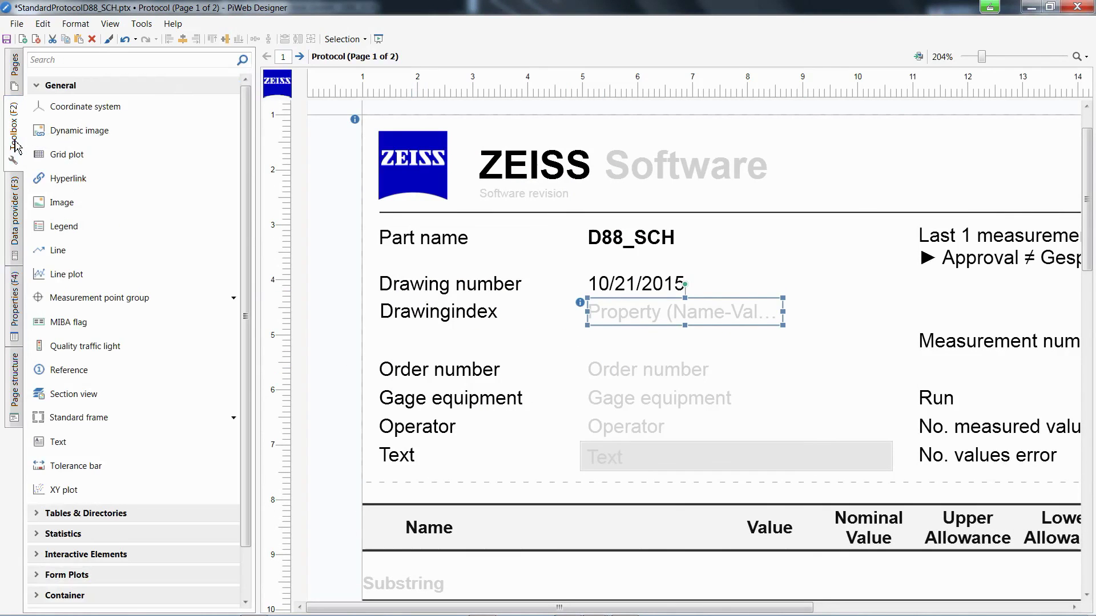
Add a 'Processingmachine' text label under Drawingindex with a copied value field beside it.
click(37, 442)
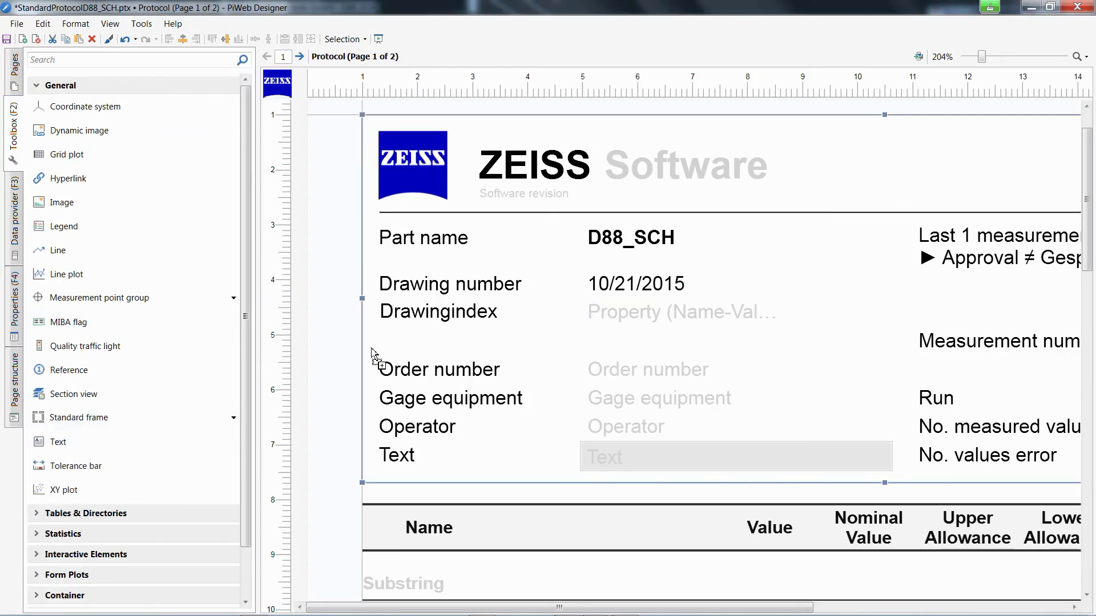
click(409, 339)
drag(434, 345, 586, 349)
double_click(416, 338)
text(Pr)
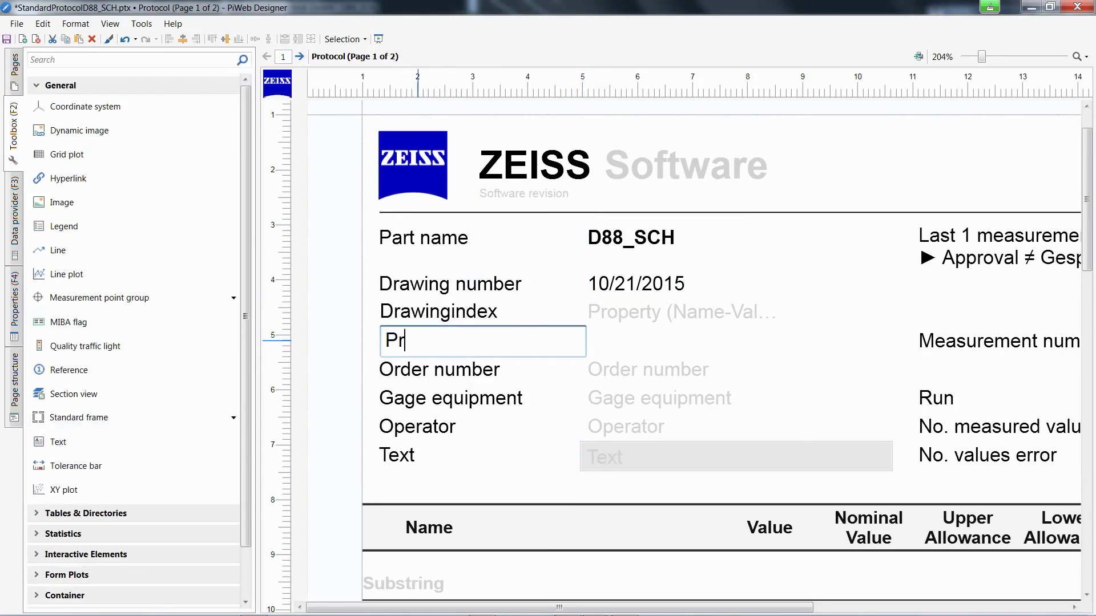
text(ocessingmachine)
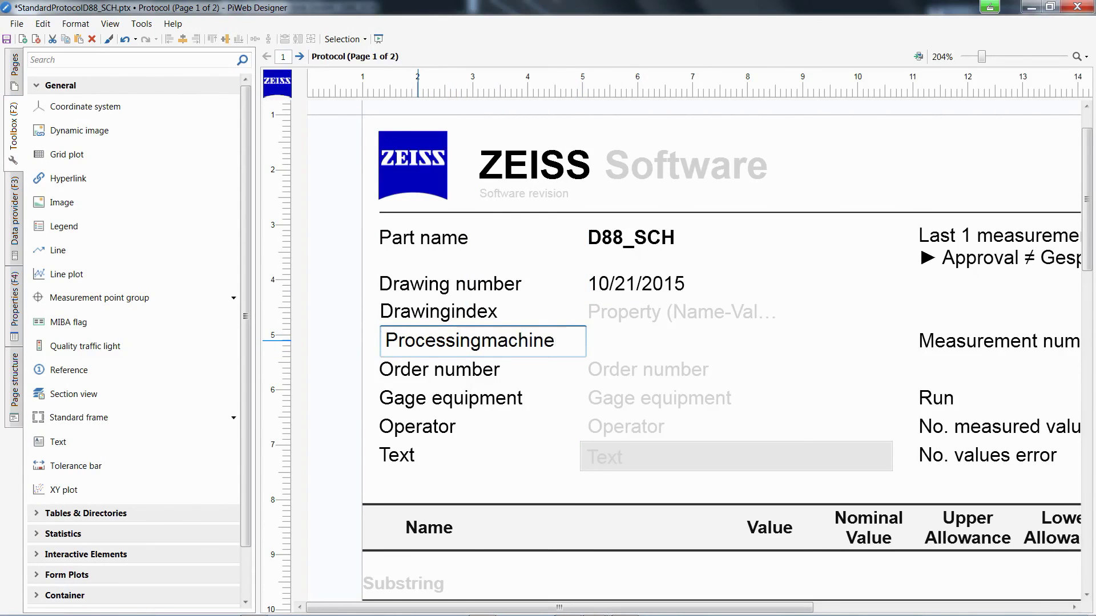
ctrl+drag(513, 353, 627, 338)
Bind the new value field to the Property (Name-Value-Pair) variable u_processingmachine.
right_click(627, 339)
mouse_move(778, 63)
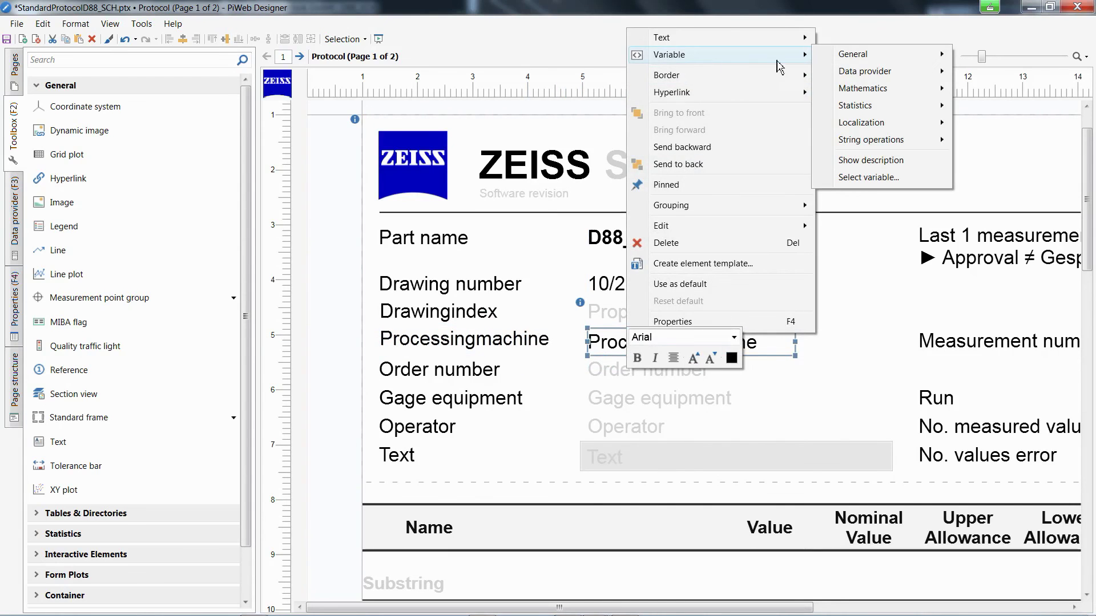
click(856, 177)
drag(892, 145, 891, 188)
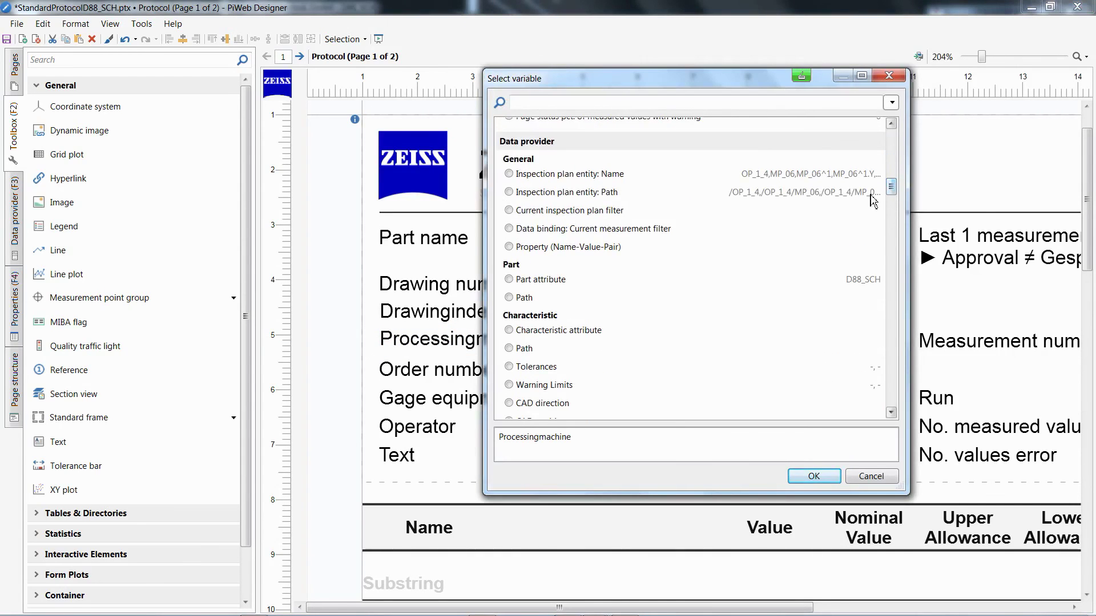
click(508, 247)
text("u_)
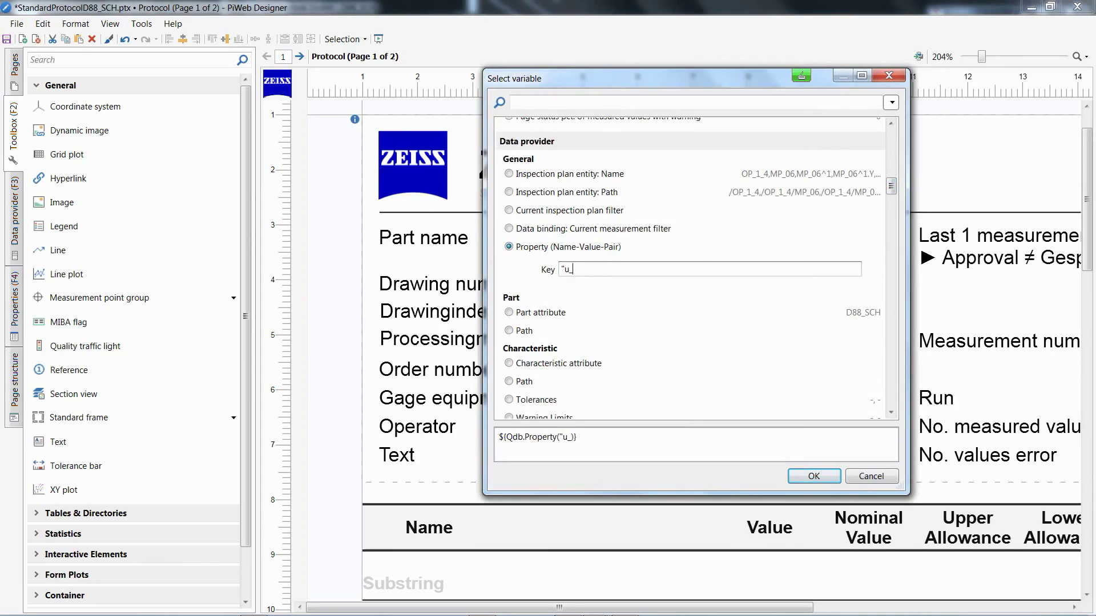
text(processingmachine)
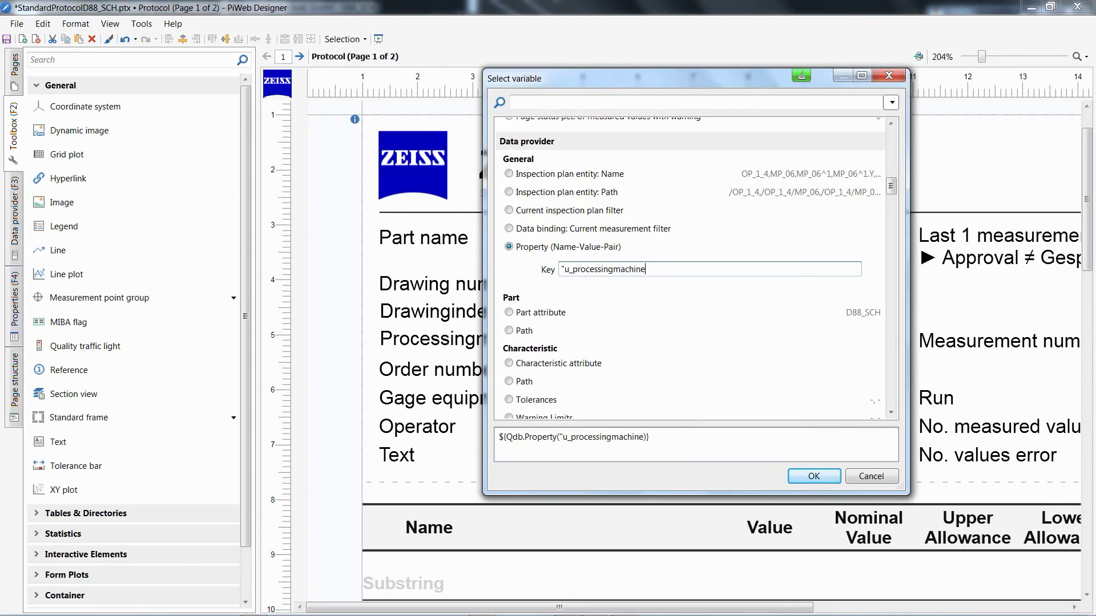
text(")
click(813, 476)
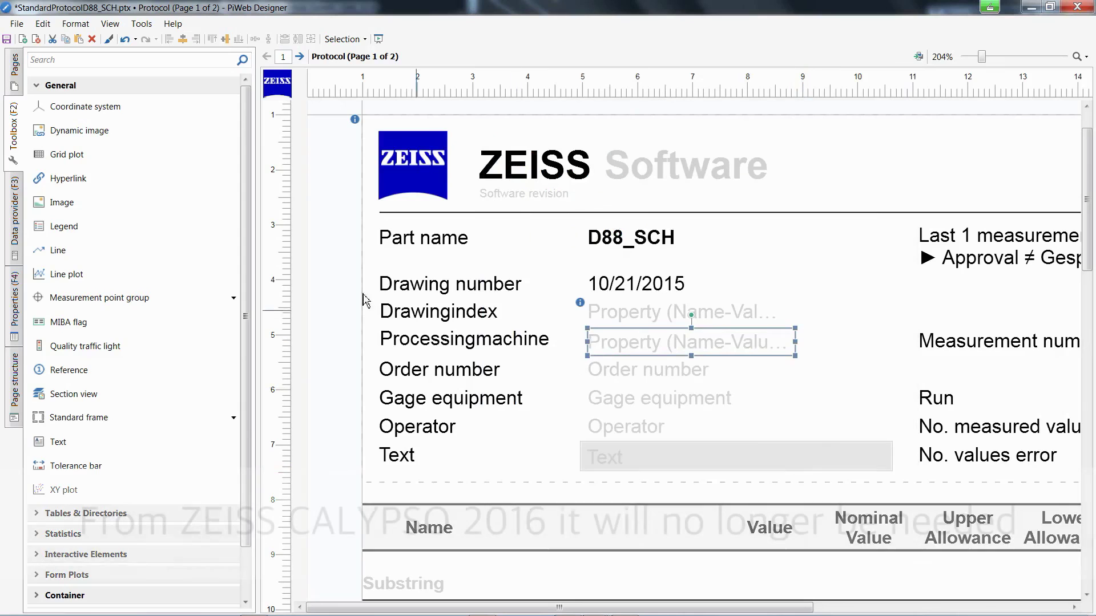
Bind the report to part D88_SCH, save the template, and generate the PiWeb printout.
click(10, 215)
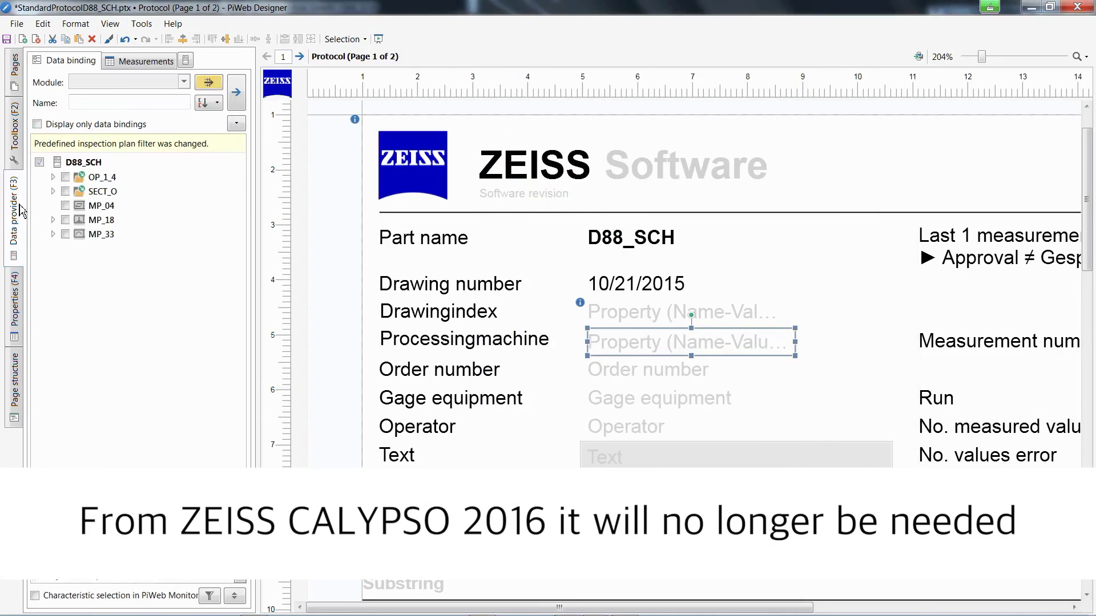
click(40, 163)
click(596, 366)
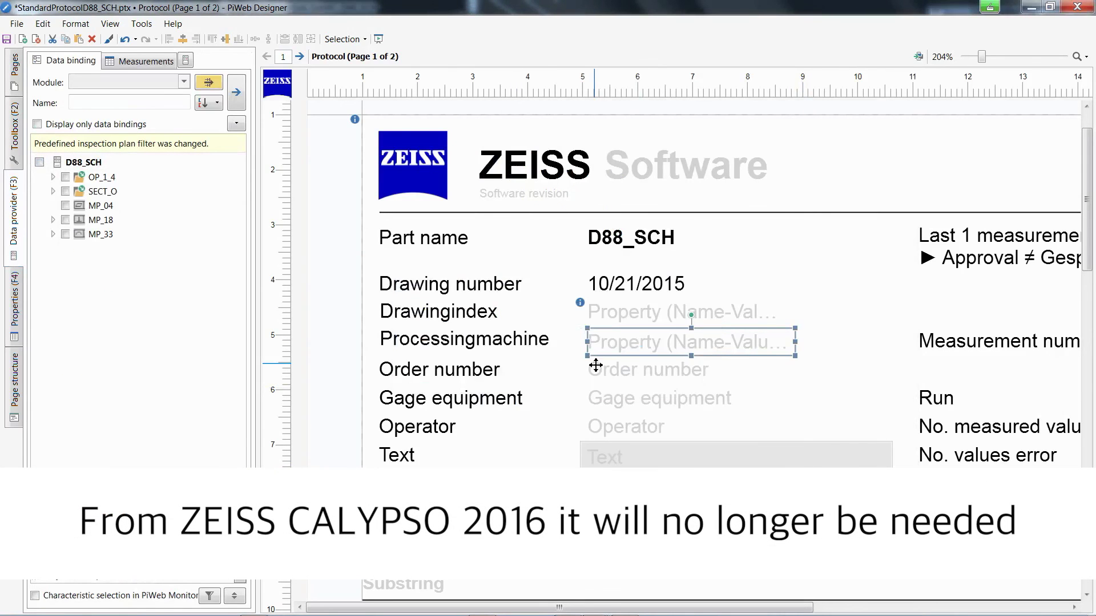
click(17, 24)
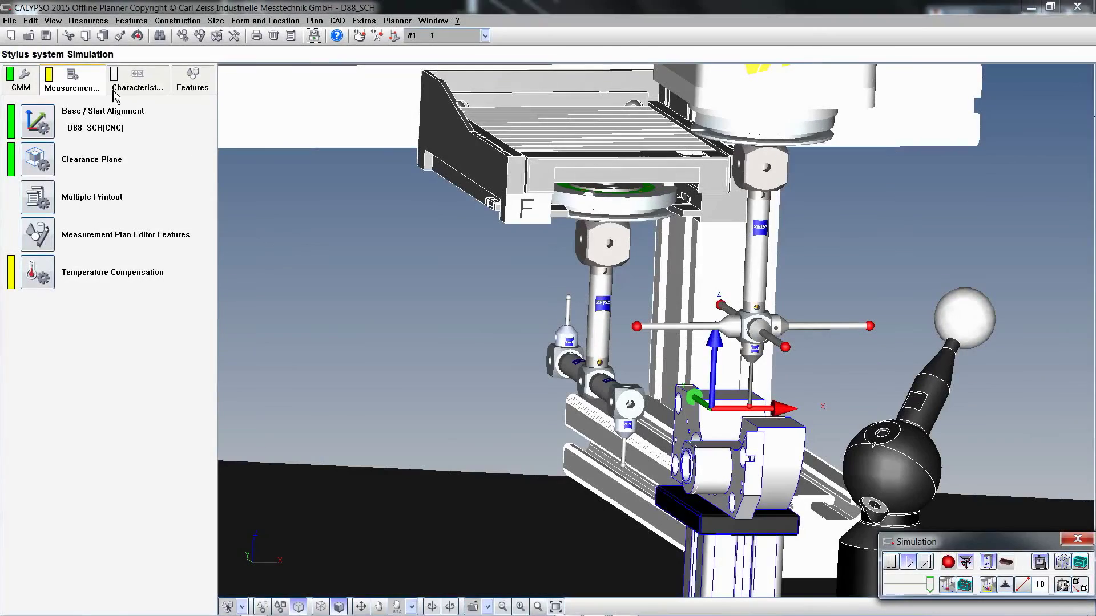
click(52, 20)
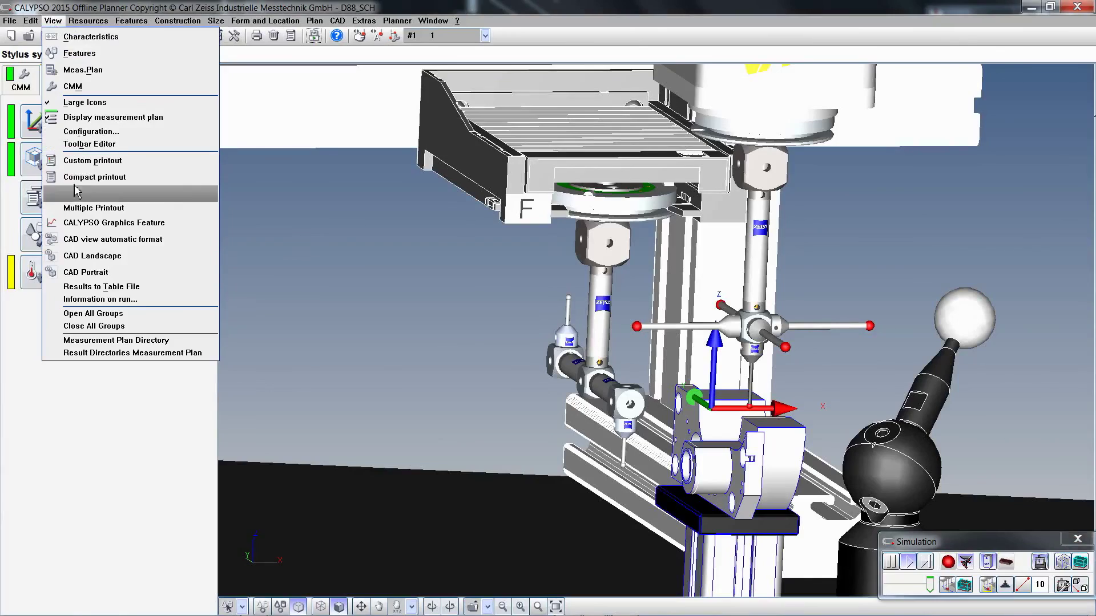
click(77, 209)
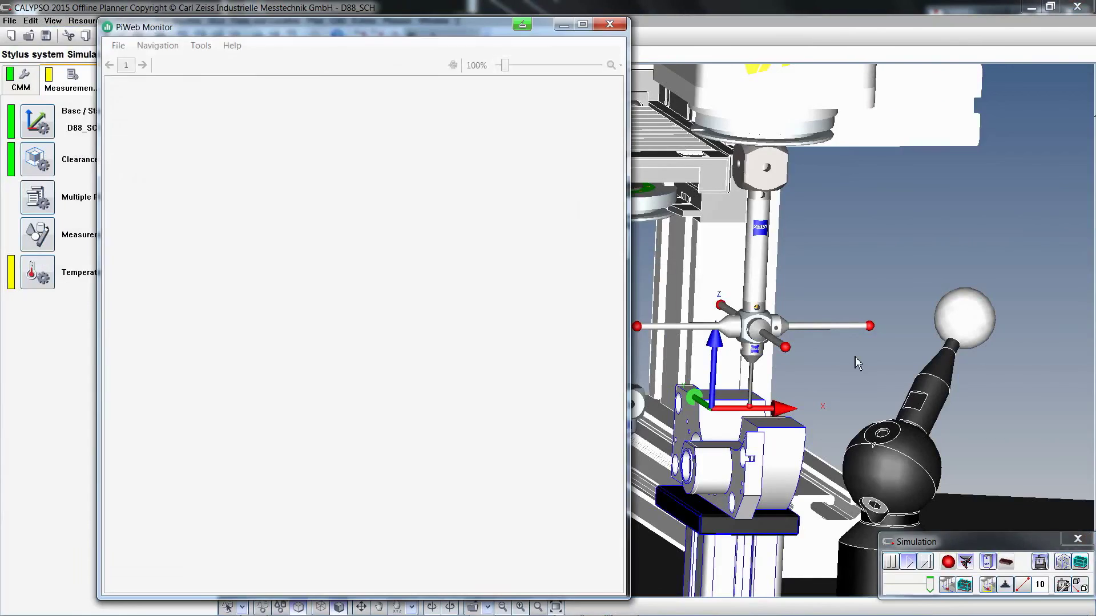